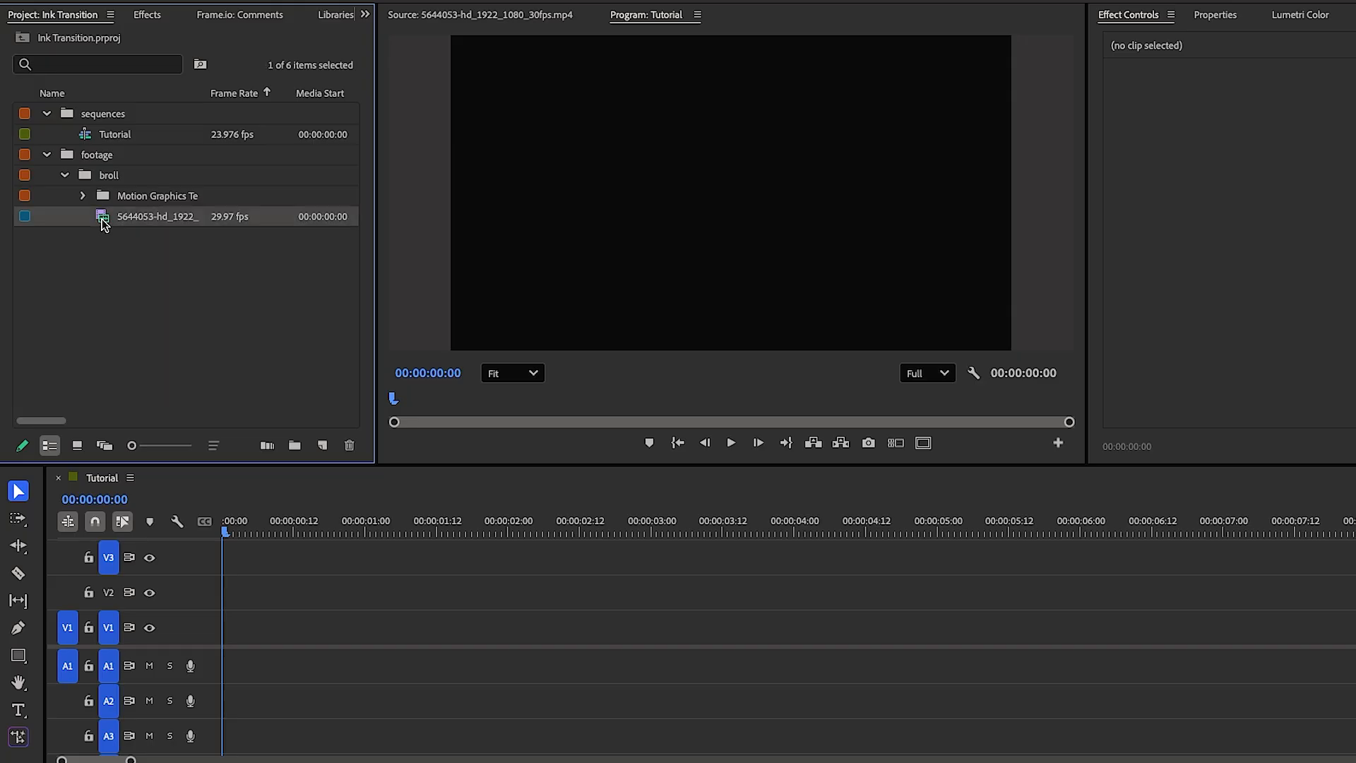
# Place the Transition 15 graphics template on V3 at 00:00:01:00, keeping the existing sequence settings
pyautogui.doubleClick(103, 223)
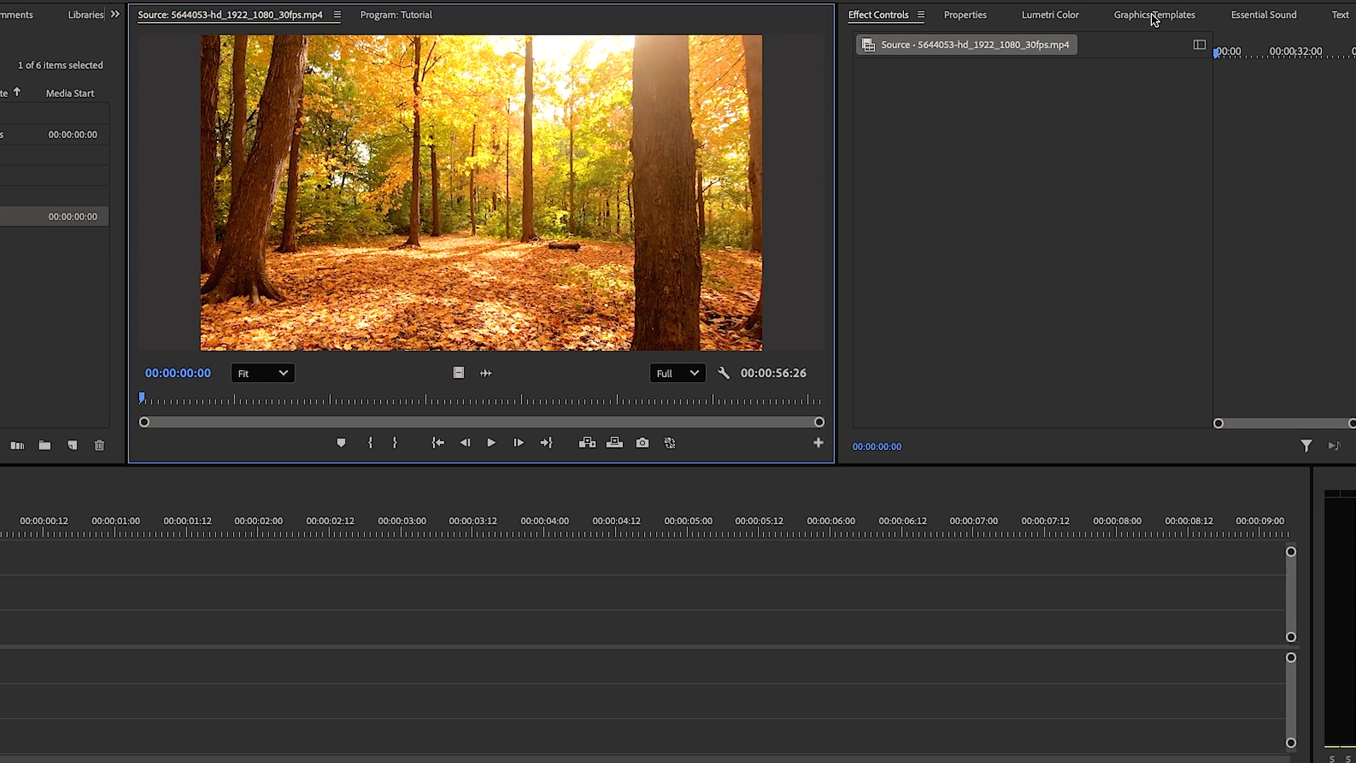
pyautogui.click(1216, 19)
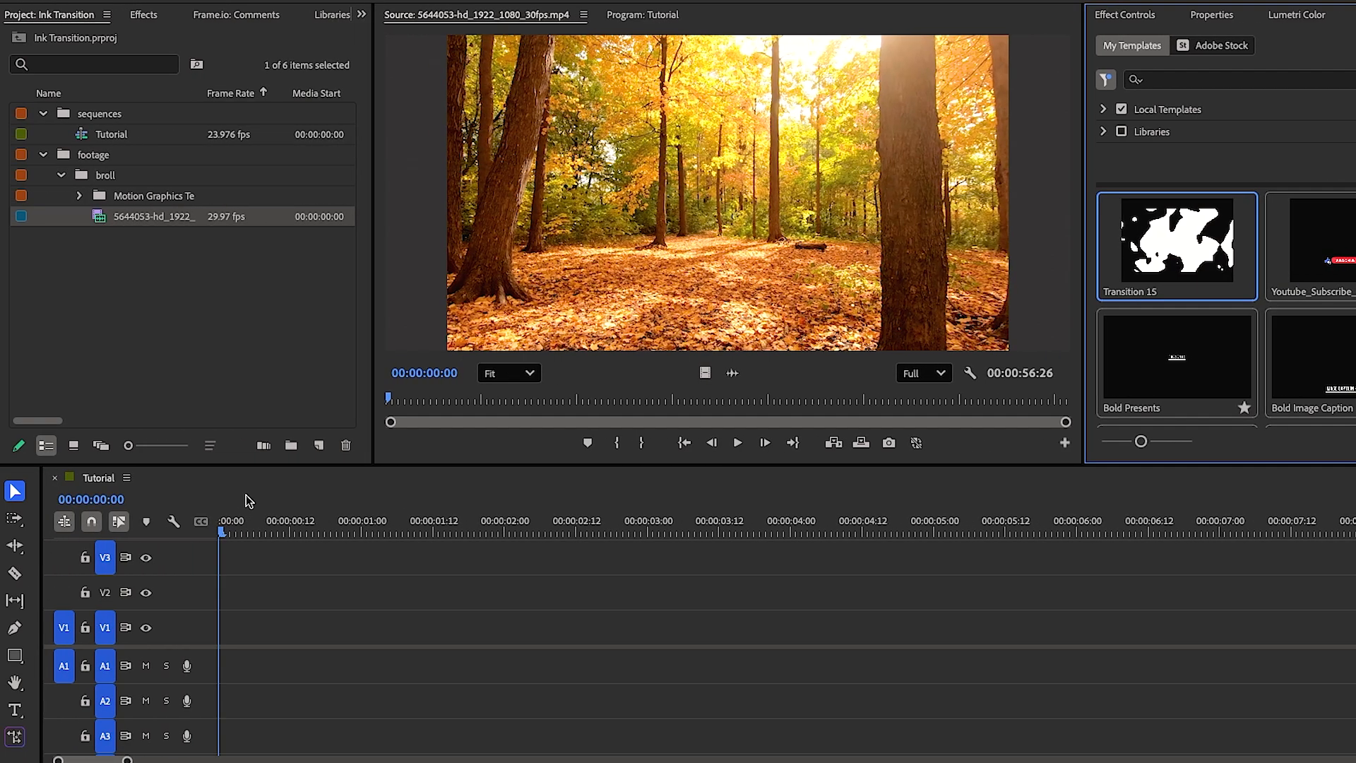
pyautogui.click(107, 499)
pyautogui.write('100')
pyautogui.press('Return')
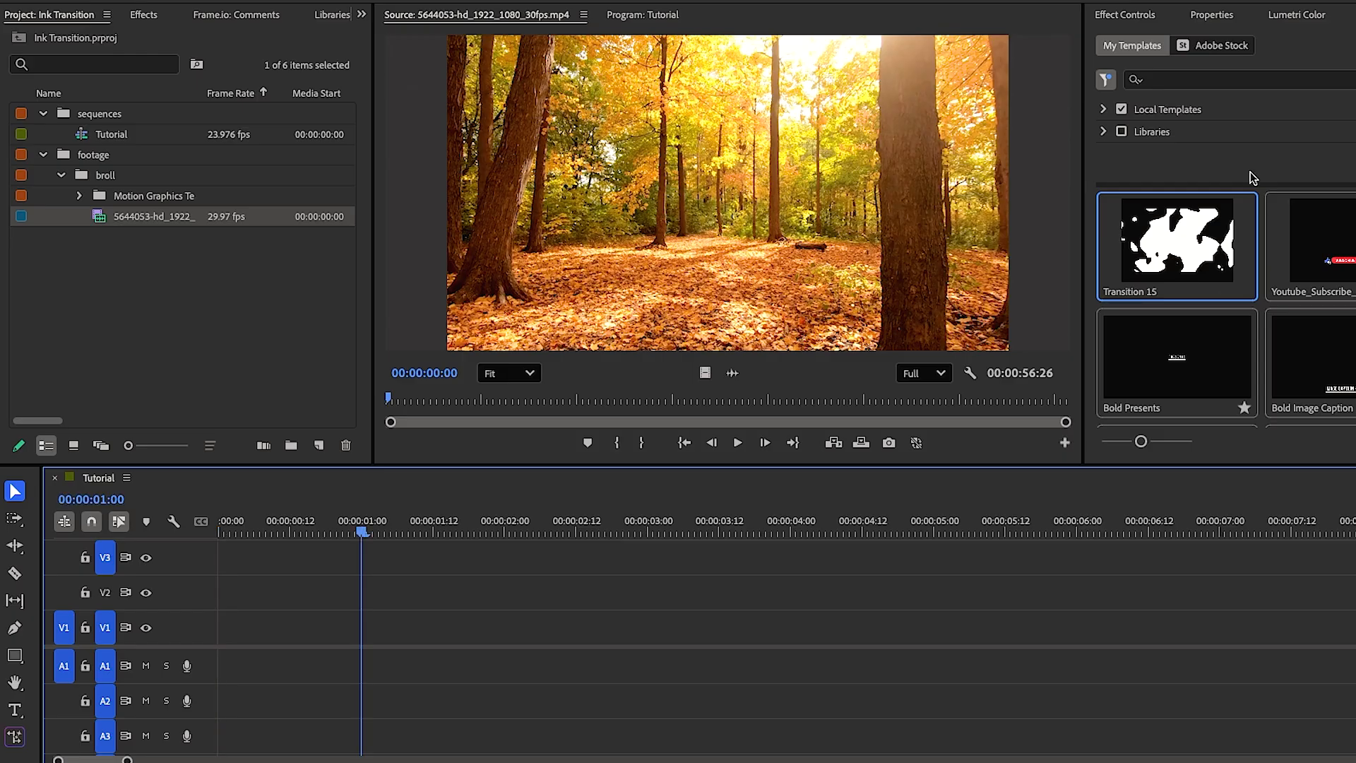
pyautogui.moveTo(1185, 236); pyautogui.dragTo(367, 565)
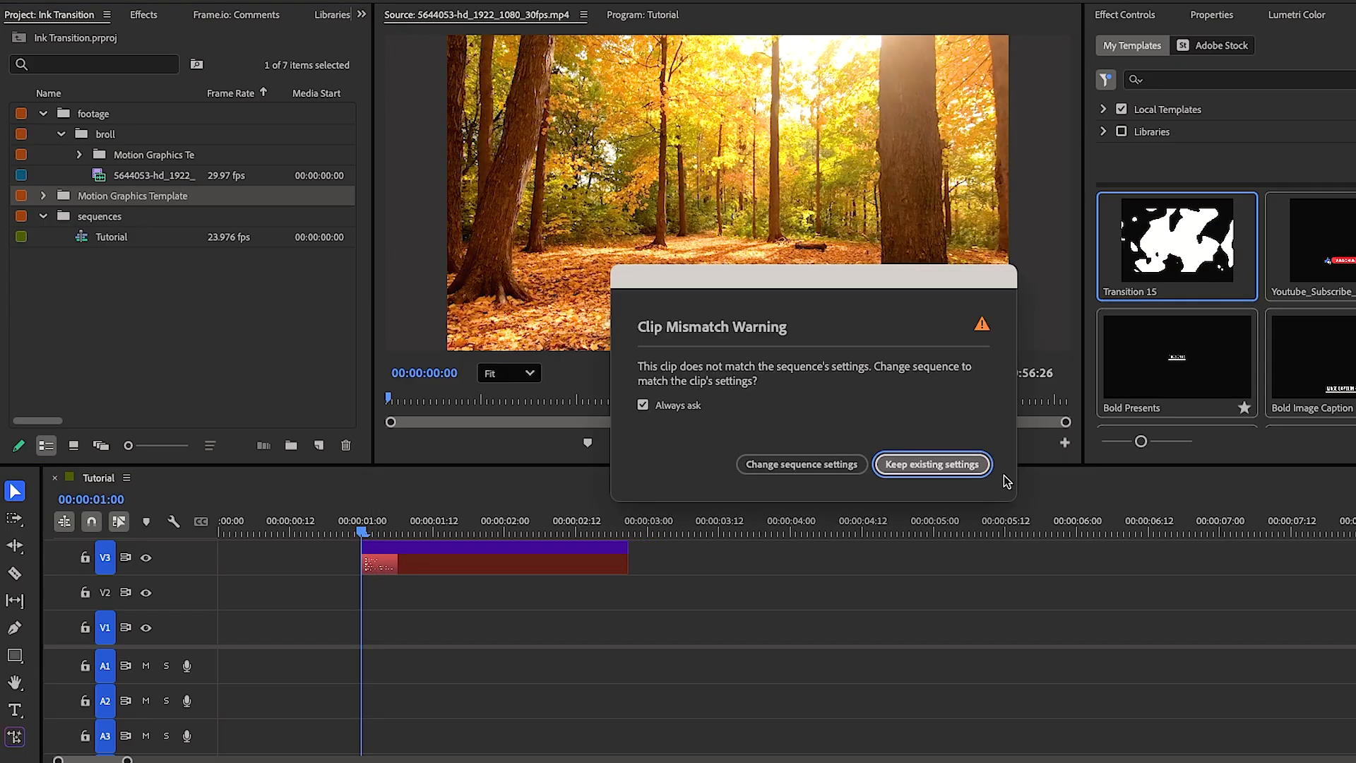
pyautogui.click(943, 464)
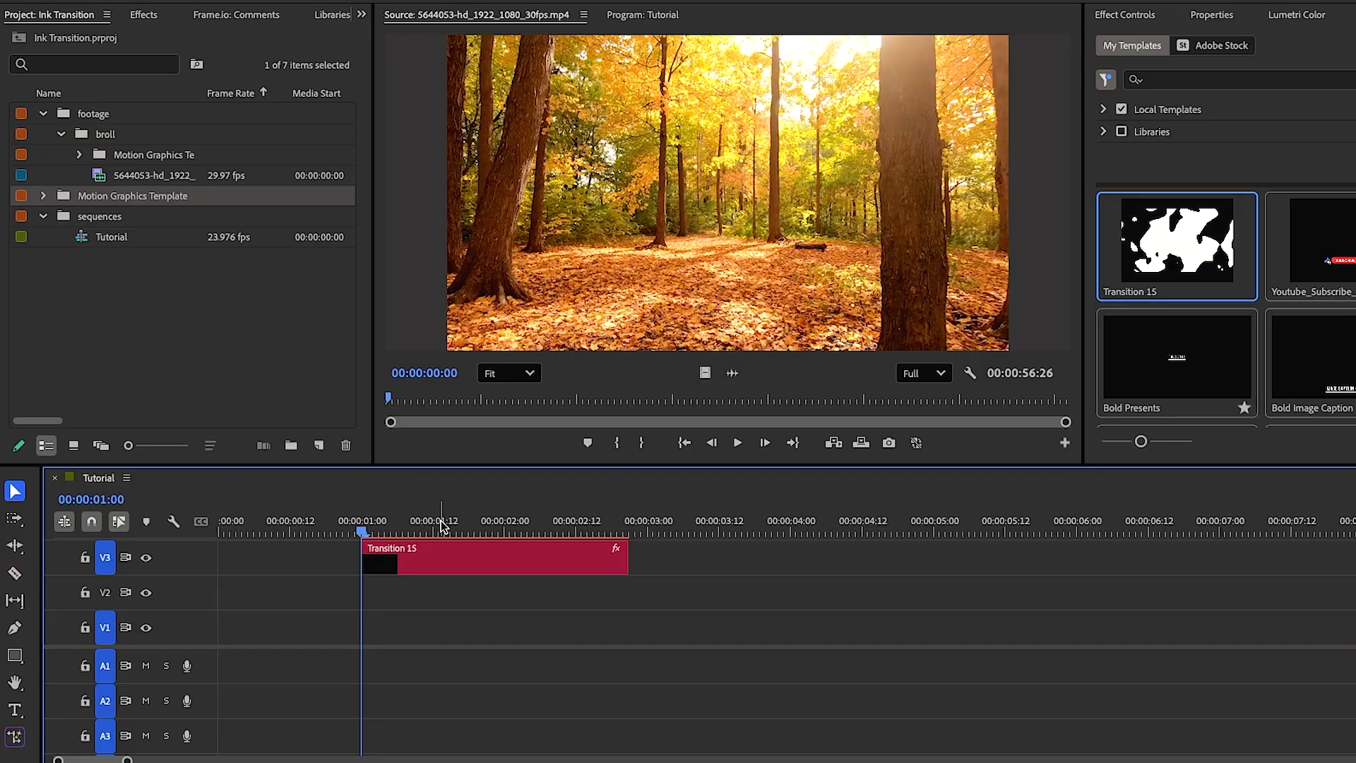
# Add only the video of 5644053-hd_1922_1080_30fps.mp4 to V2 at the start of the Tutorial sequence
pyautogui.click(104, 180)
pyautogui.click(510, 164)
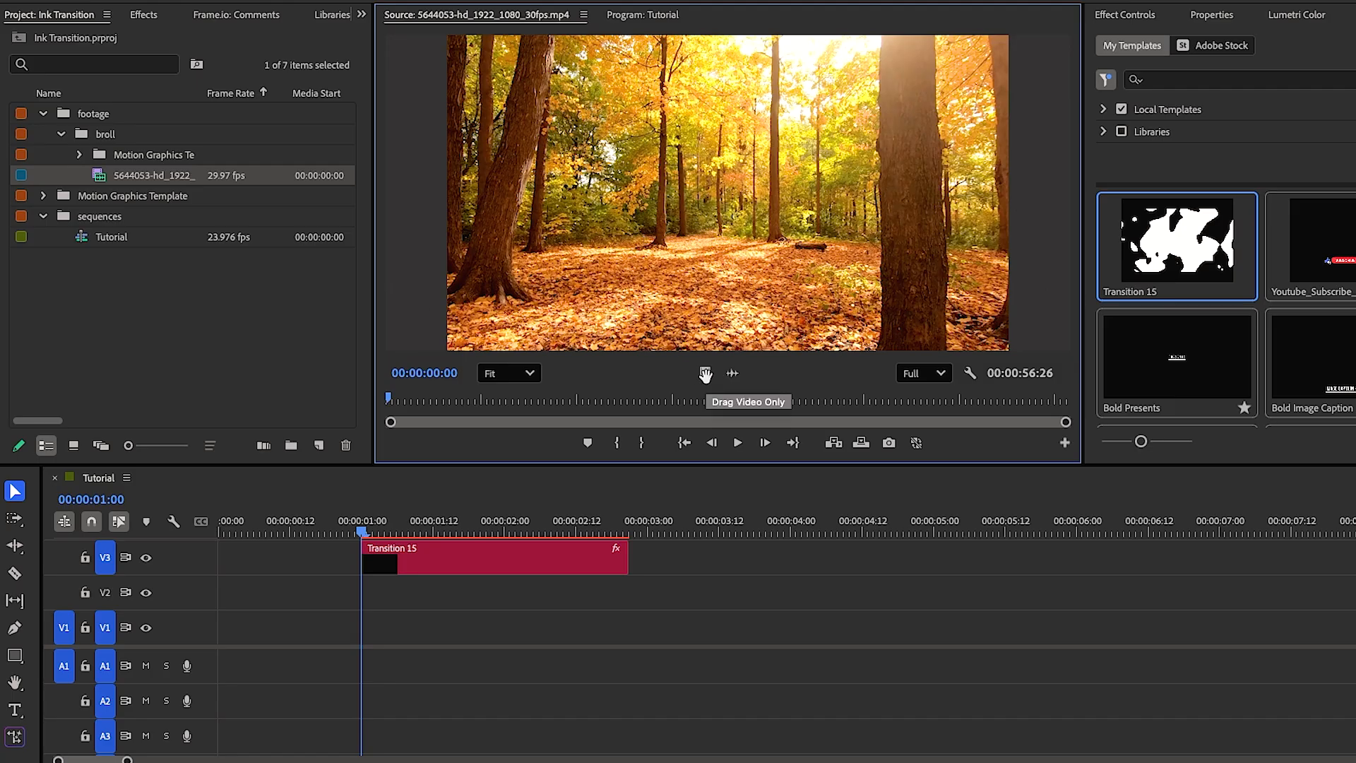
pyautogui.moveTo(705, 373); pyautogui.dragTo(200, 602)
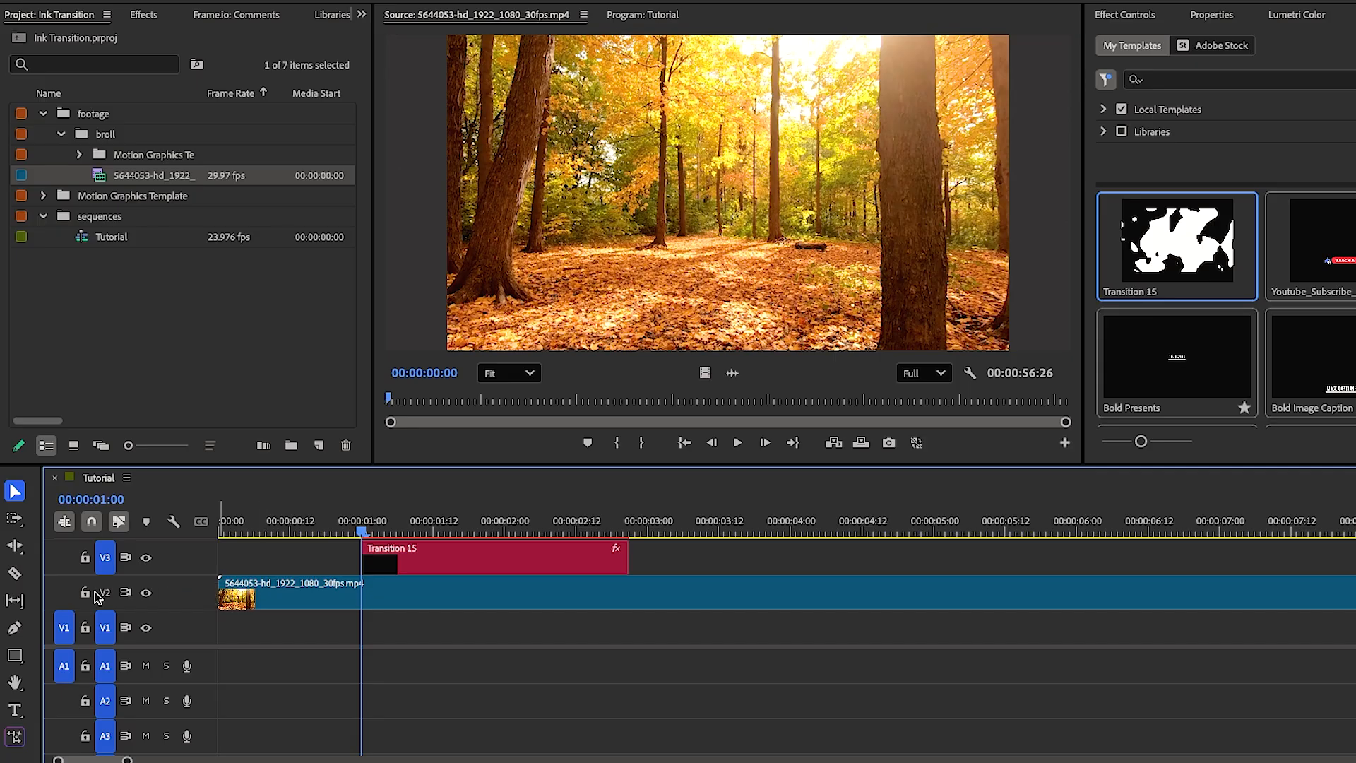
# Cut the V2 forest clip at the end of Transition 15 and delete the part after the cut
pyautogui.click(14, 577)
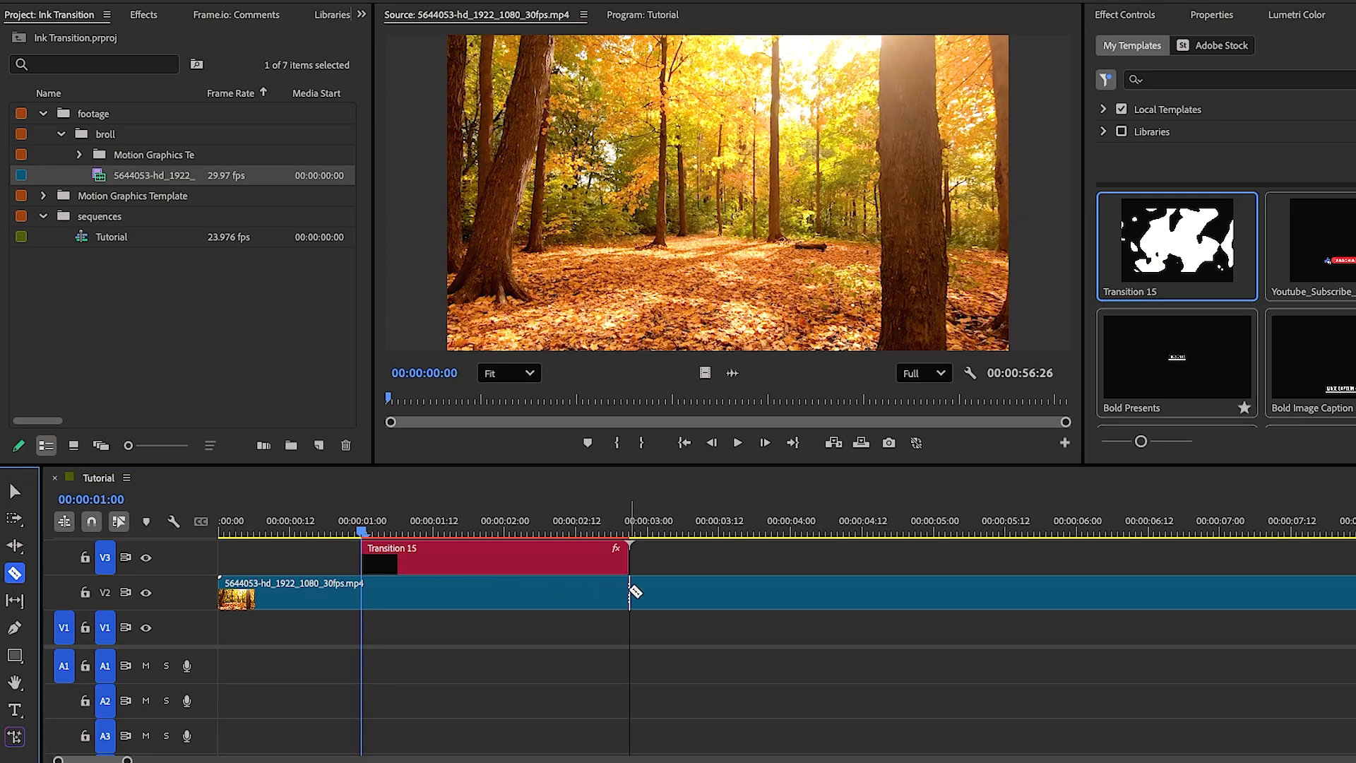
pyautogui.click(630, 592)
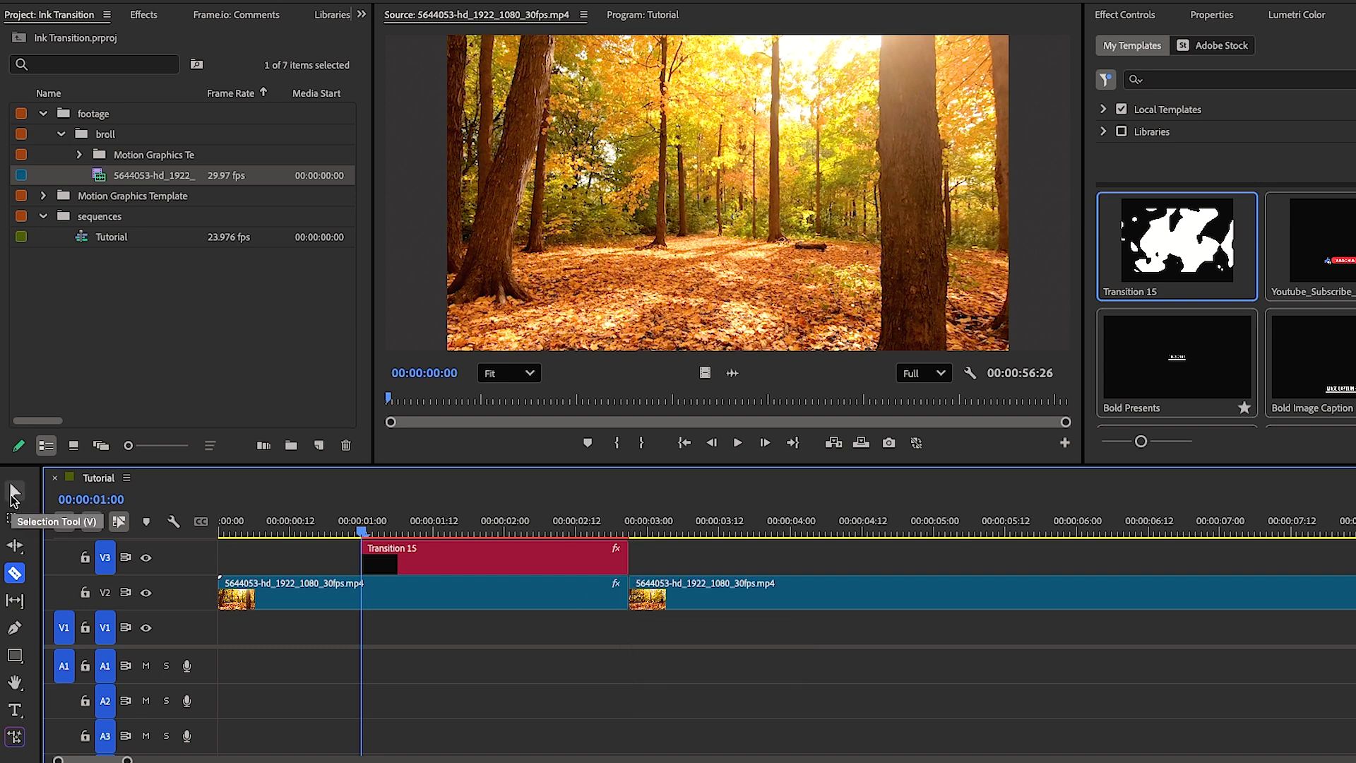
pyautogui.click(15, 494)
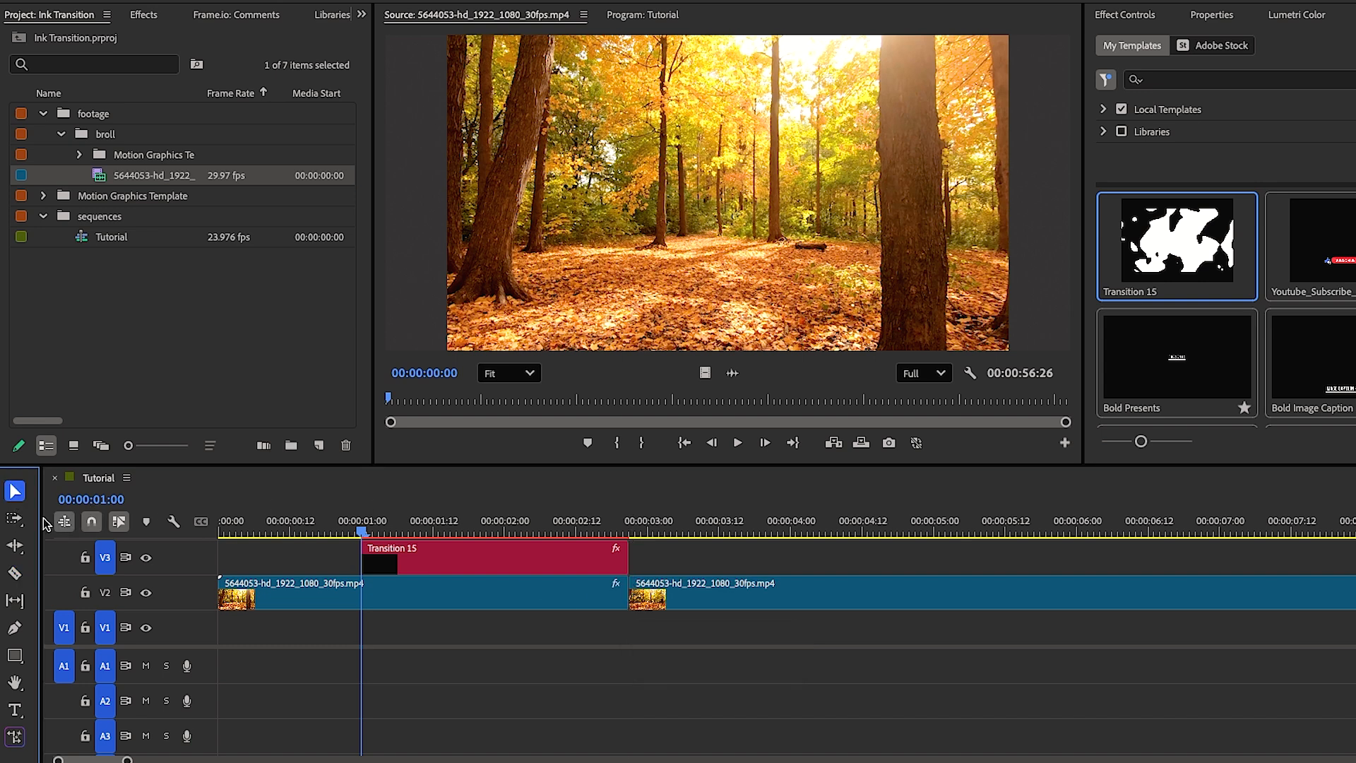
pyautogui.click(755, 599)
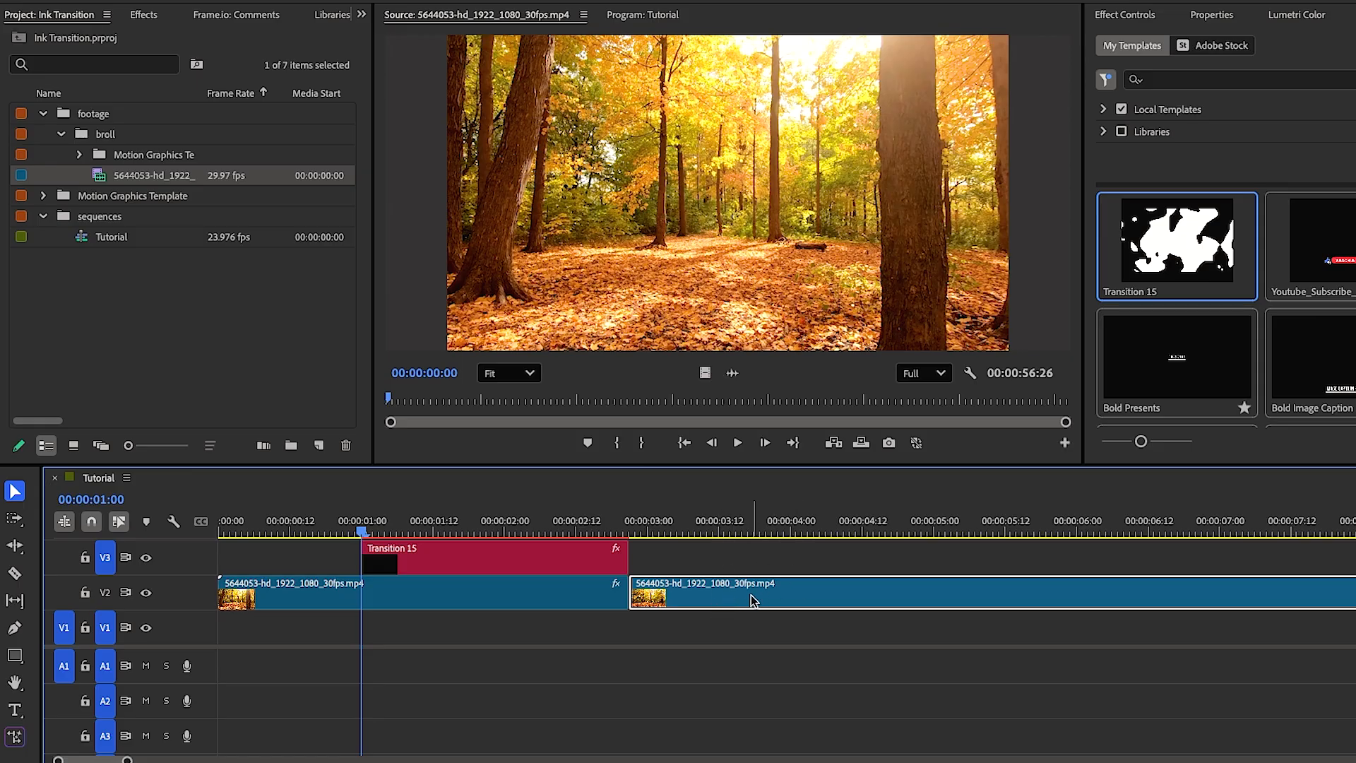
pyautogui.press('Delete')
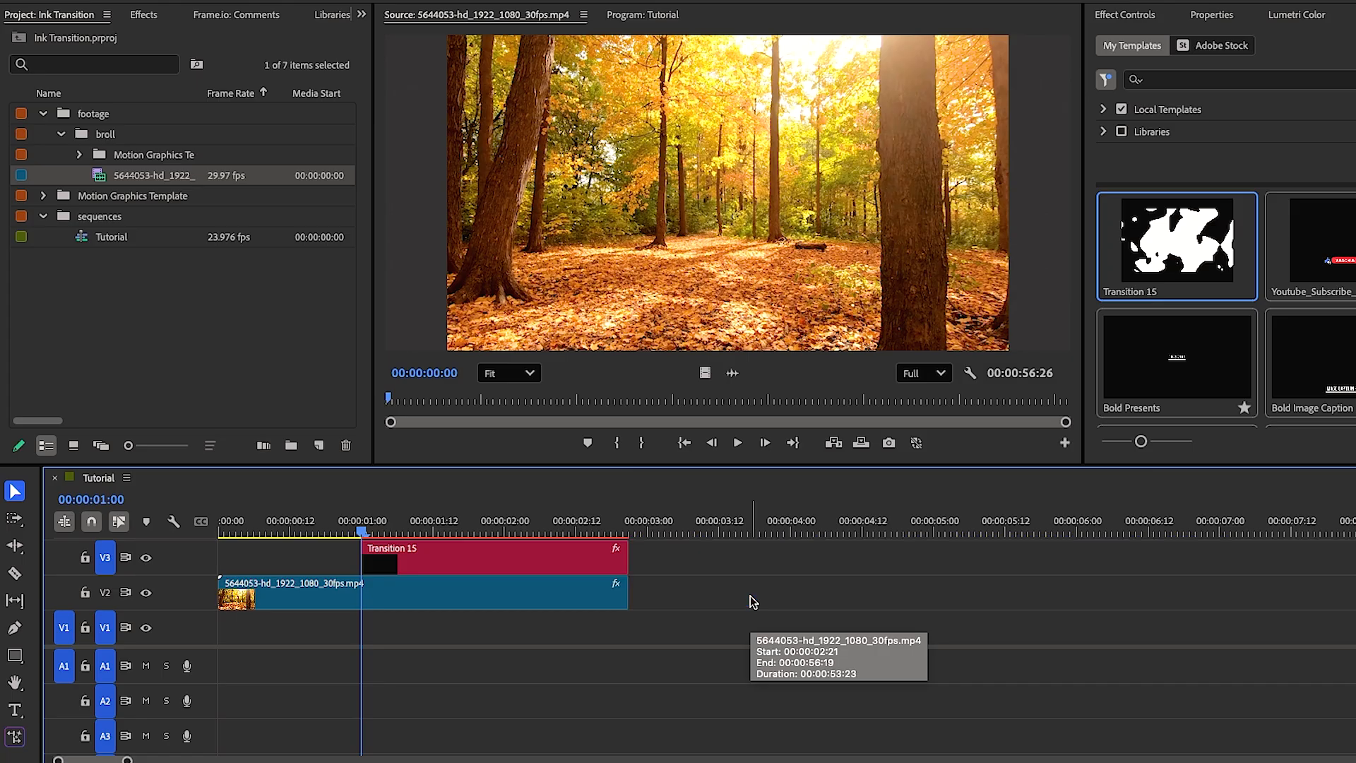
# Find the Black & White video effect and apply it to the forest clip on V2
pyautogui.click(320, 532)
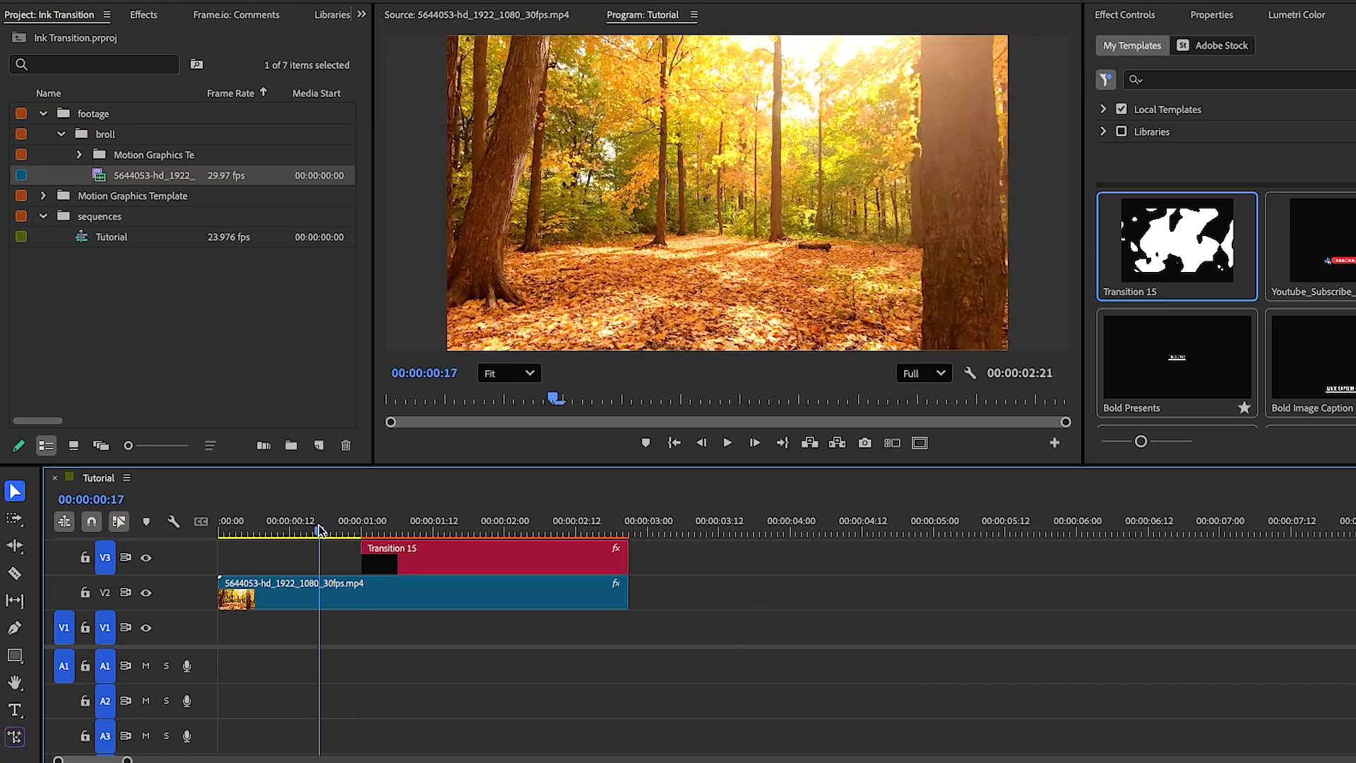
pyautogui.click(326, 592)
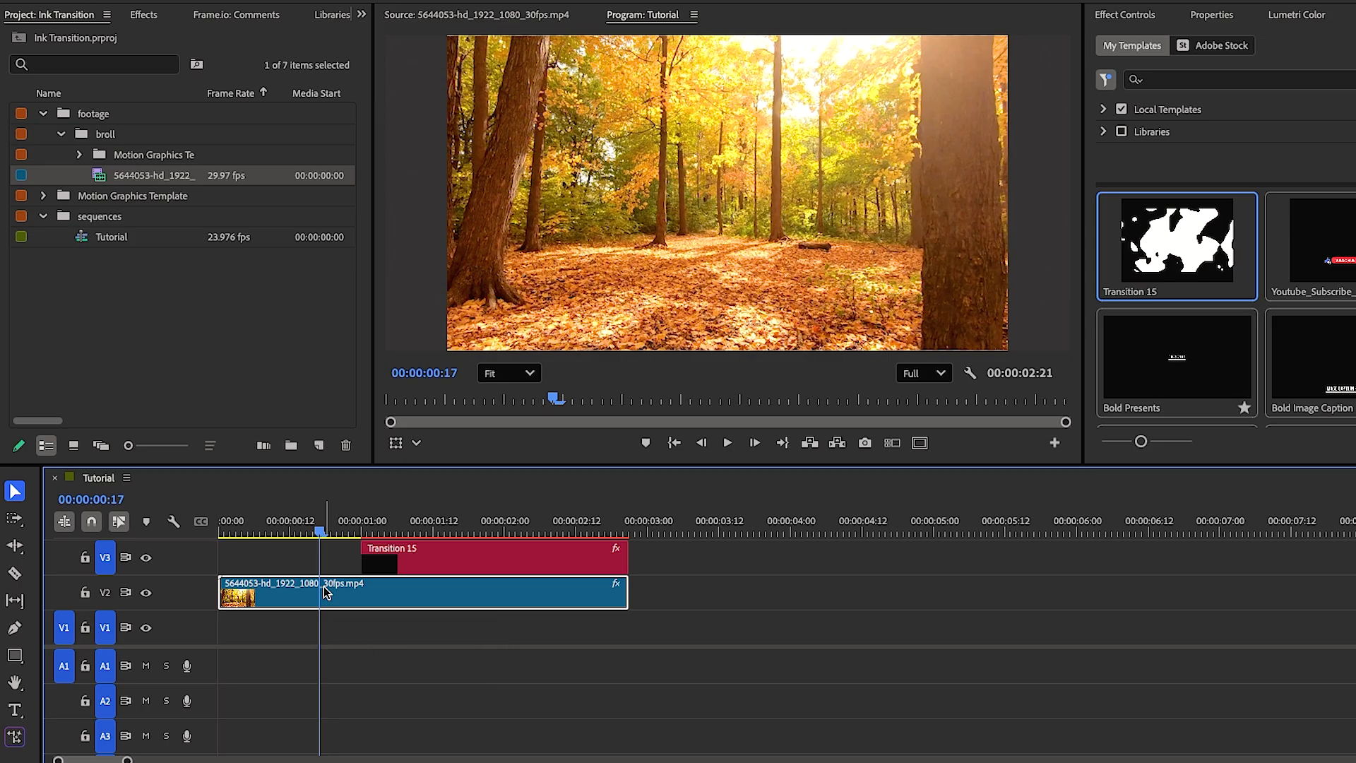
pyautogui.hotkey('shift', '1')
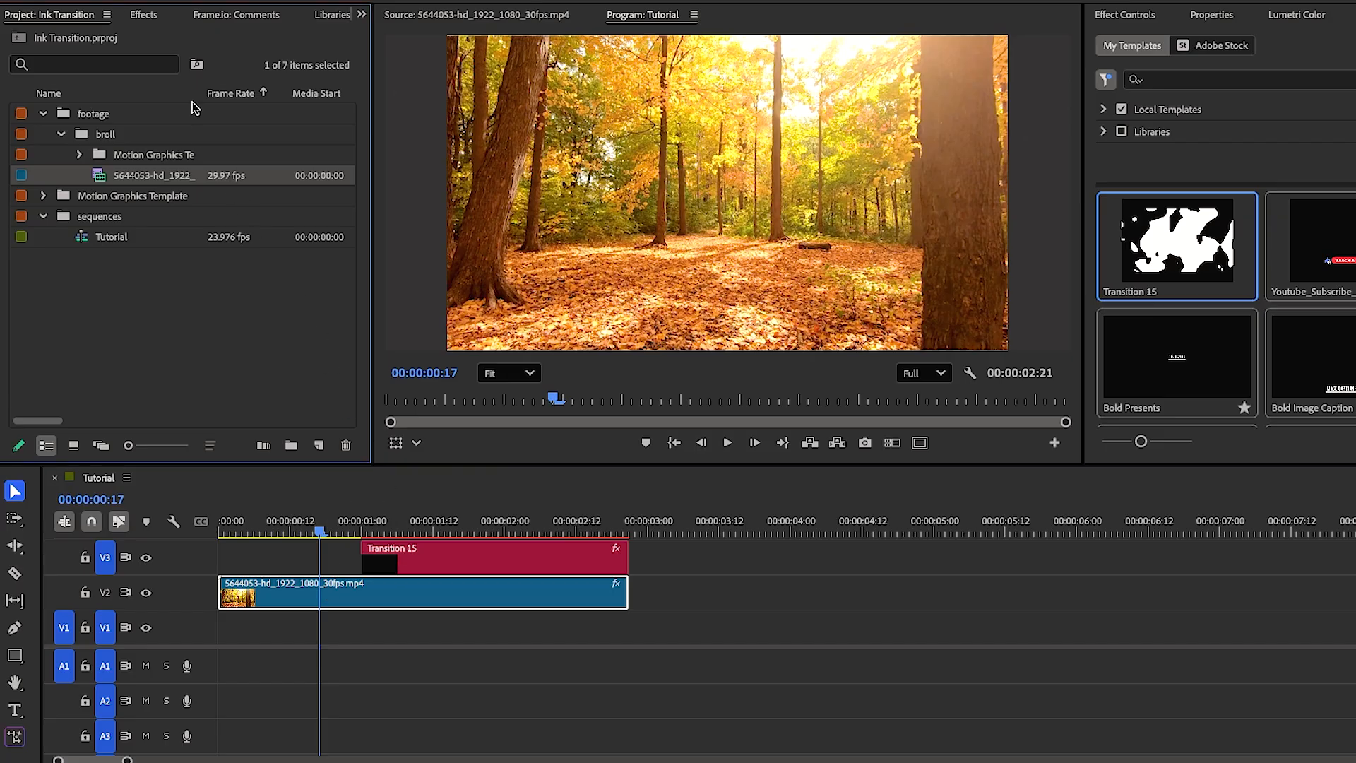
pyautogui.click(144, 16)
pyautogui.click(120, 42)
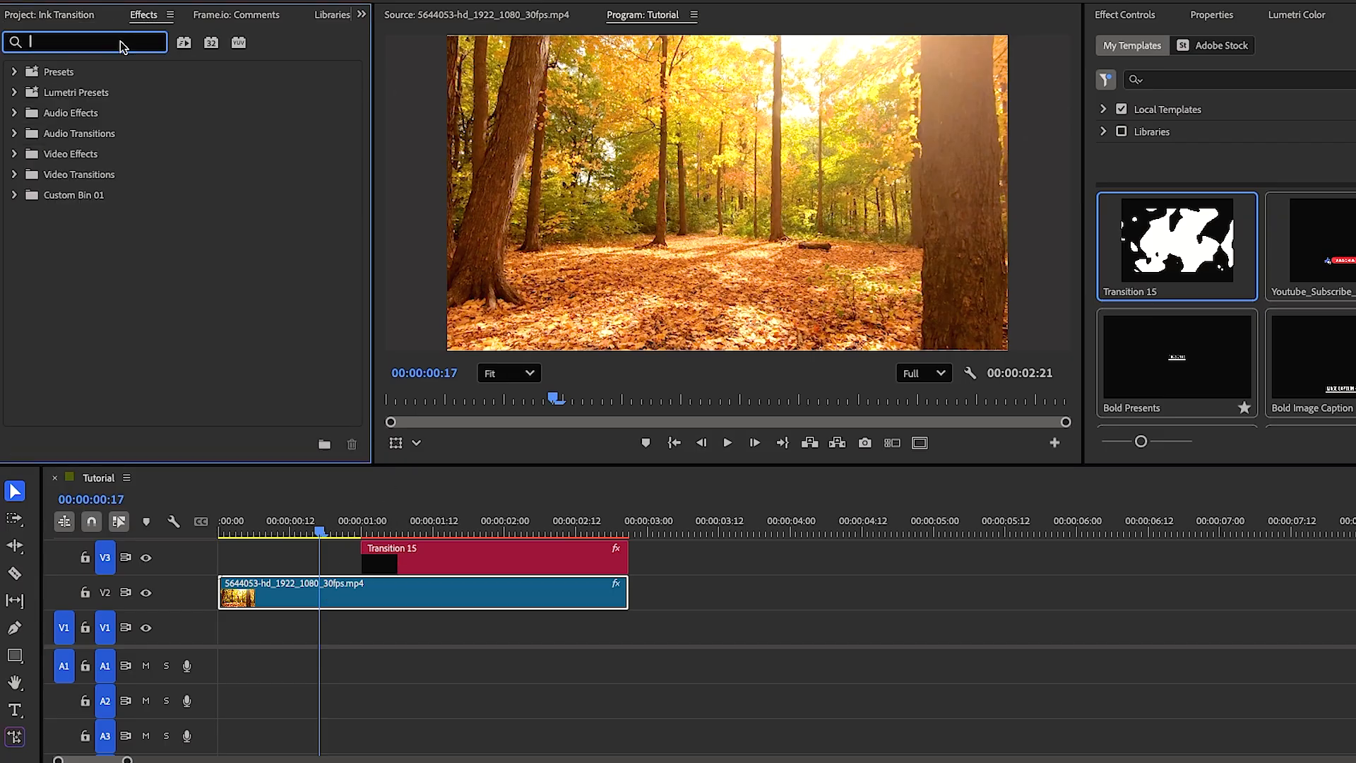
pyautogui.write('b')
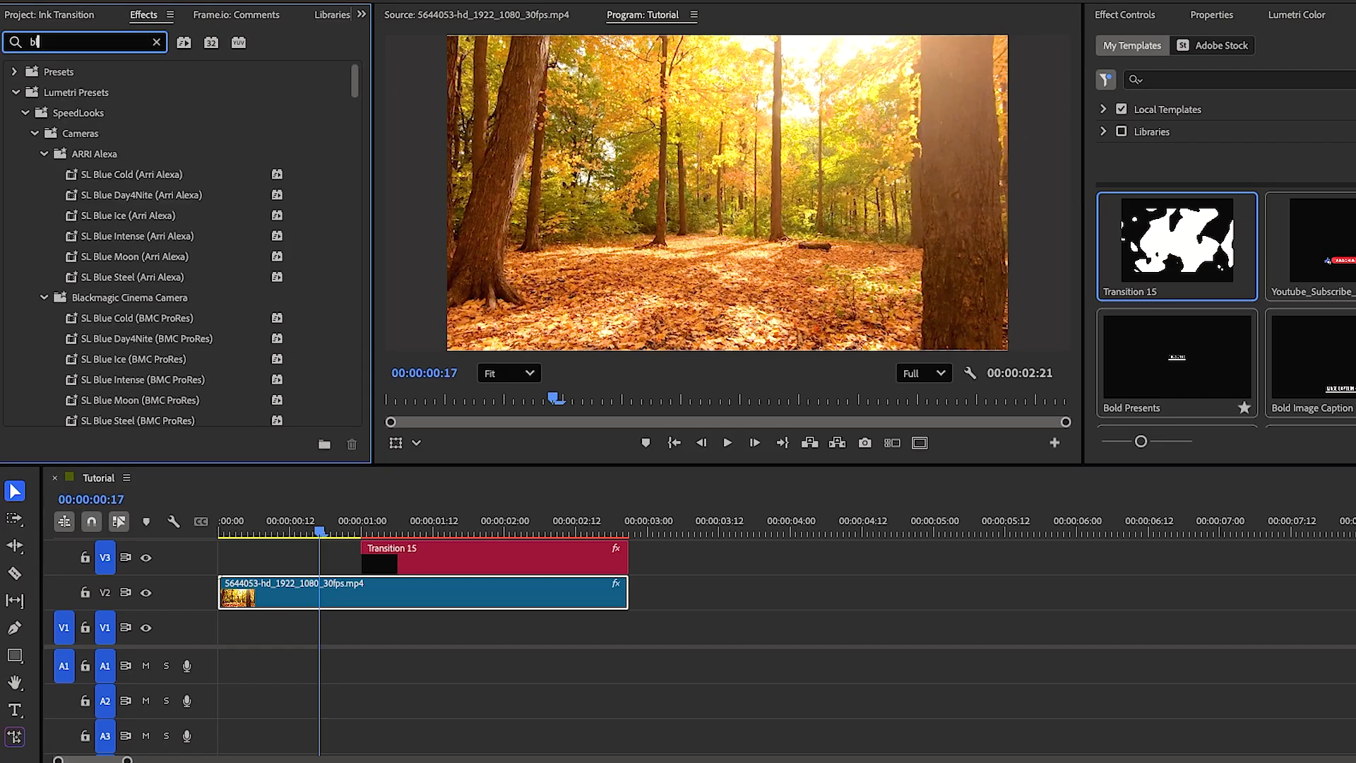
pyautogui.write('lack &')
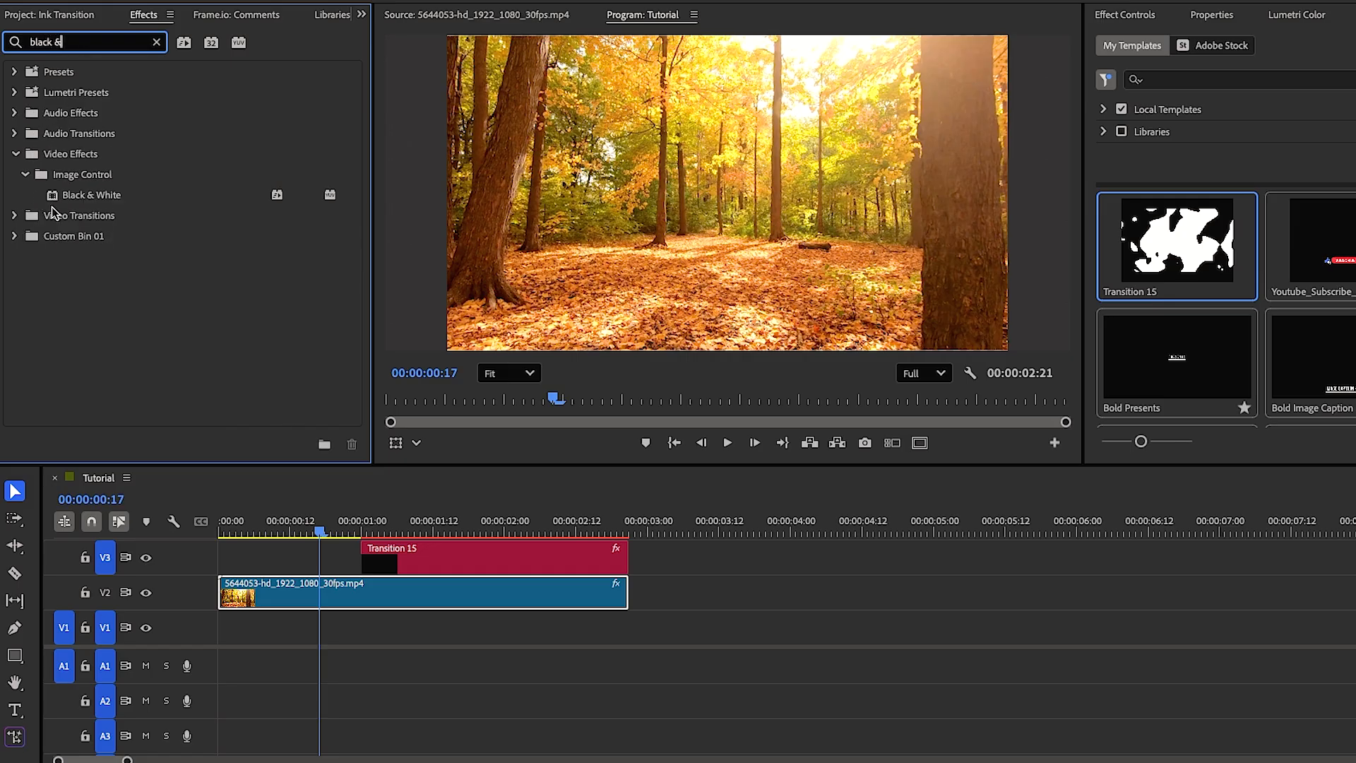
pyautogui.moveTo(55, 198); pyautogui.dragTo(286, 586)
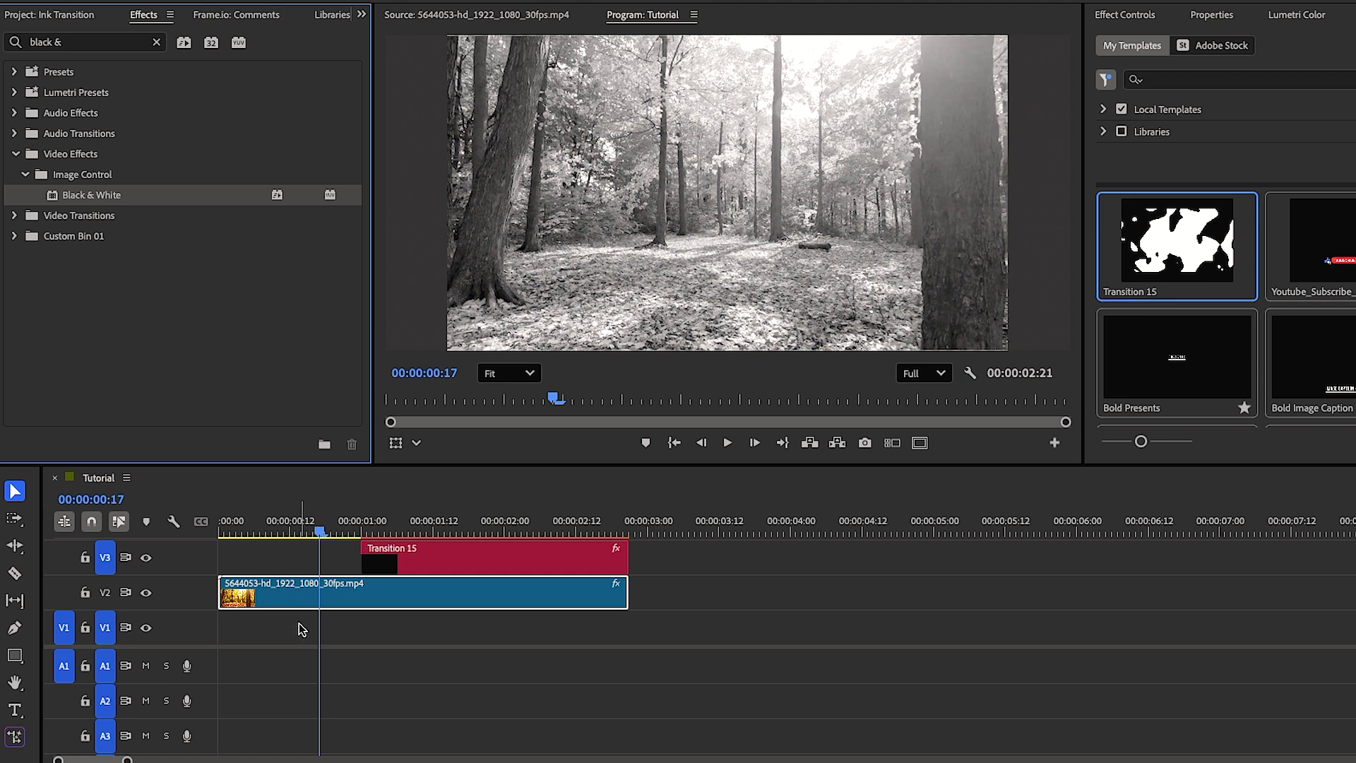
# Add only the video of 5644053-hd_1922_1080_30fps.mp4 to V1 at the start of the sequence
pyautogui.click(61, 14)
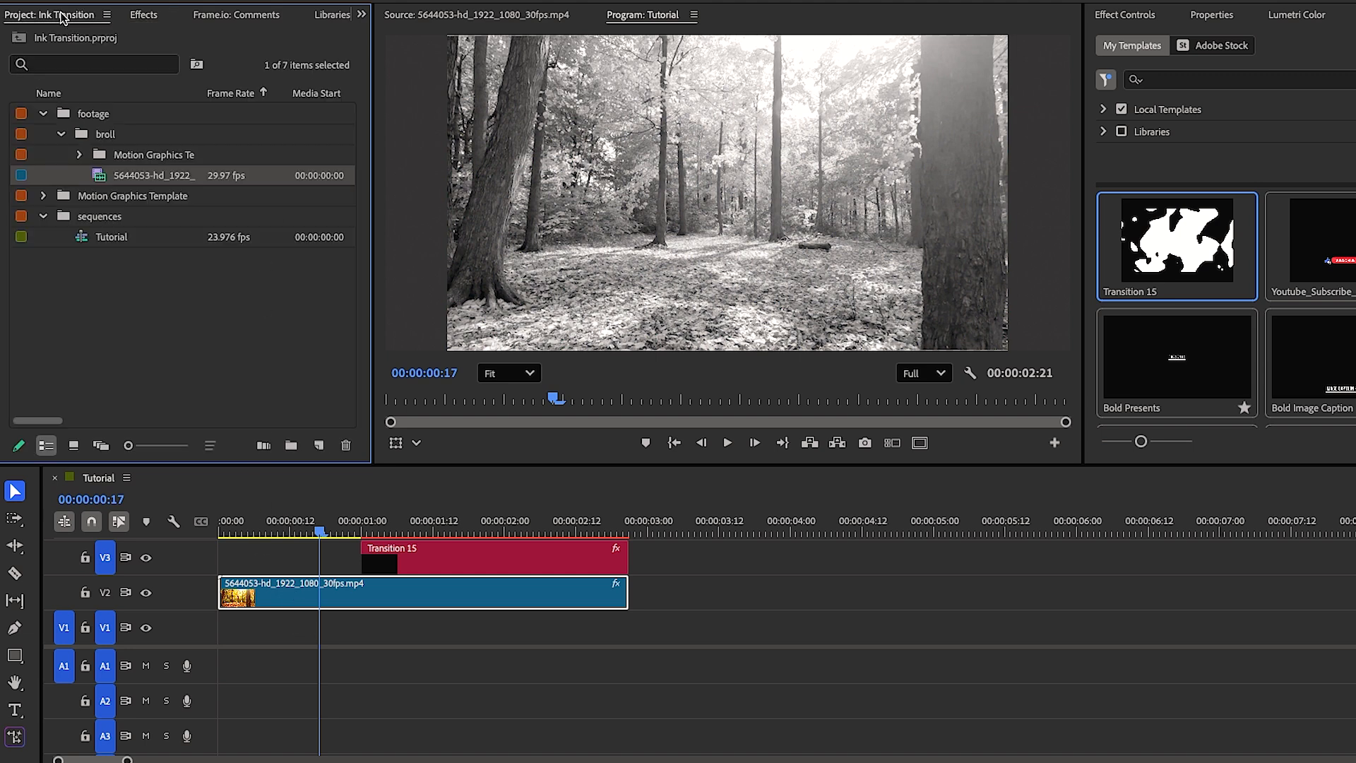
pyautogui.doubleClick(99, 183)
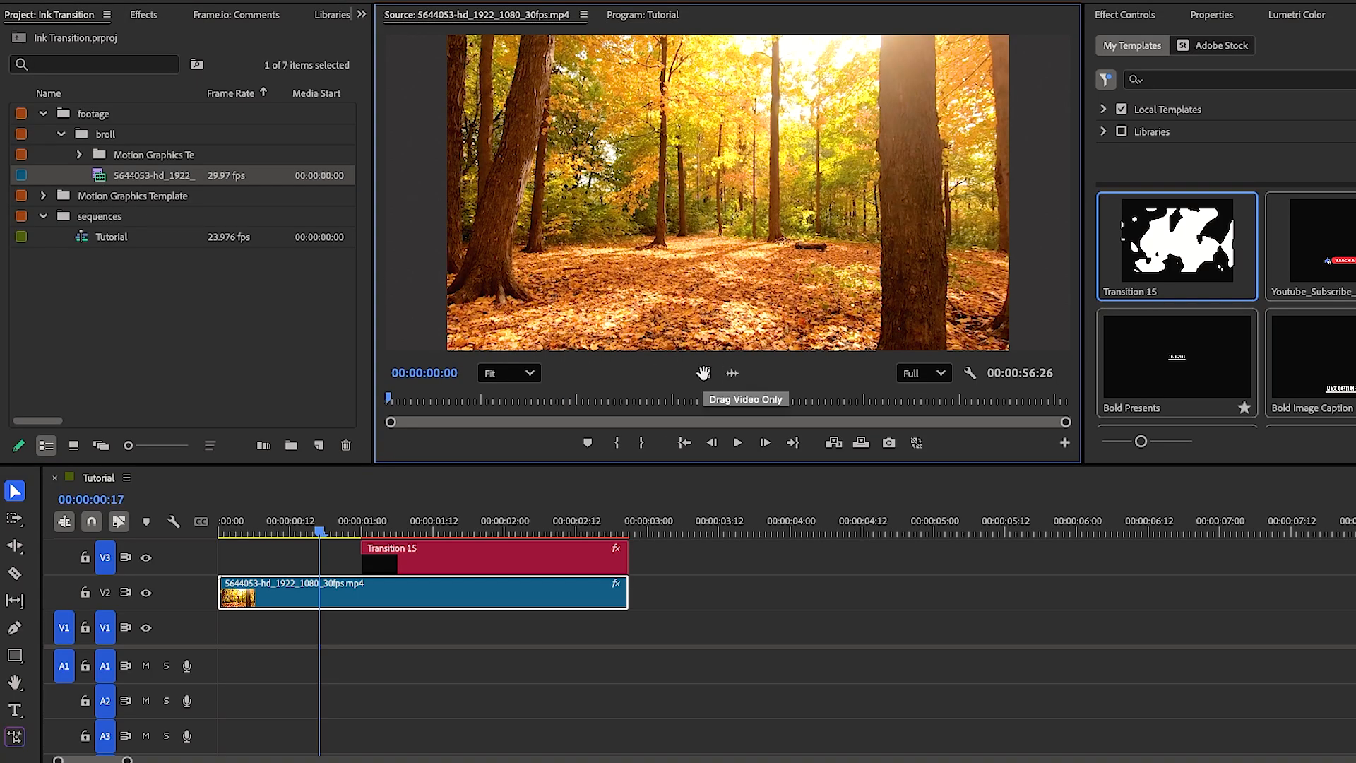
pyautogui.moveTo(703, 372); pyautogui.dragTo(180, 642)
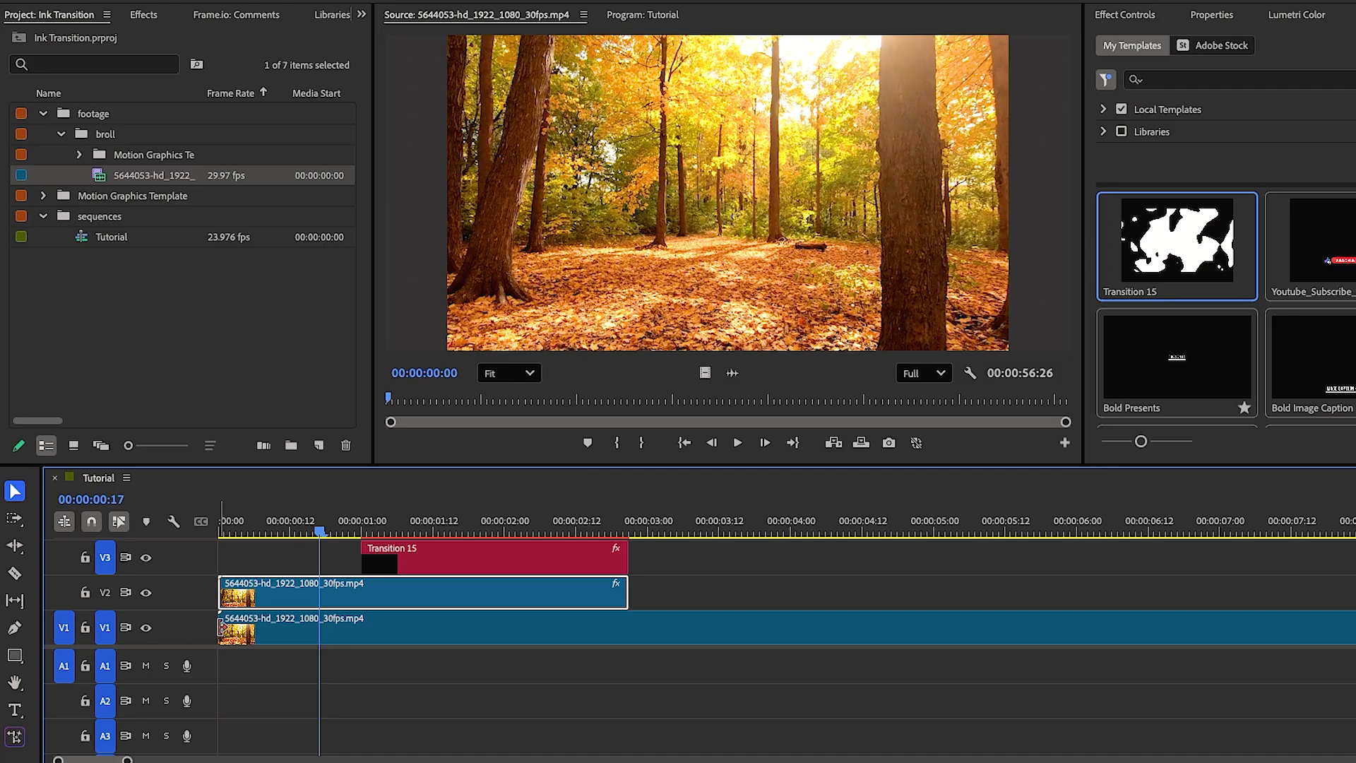
# Cut the V1 forest clip at the start of Transition 15 and delete the part before the cut
pyautogui.click(14, 574)
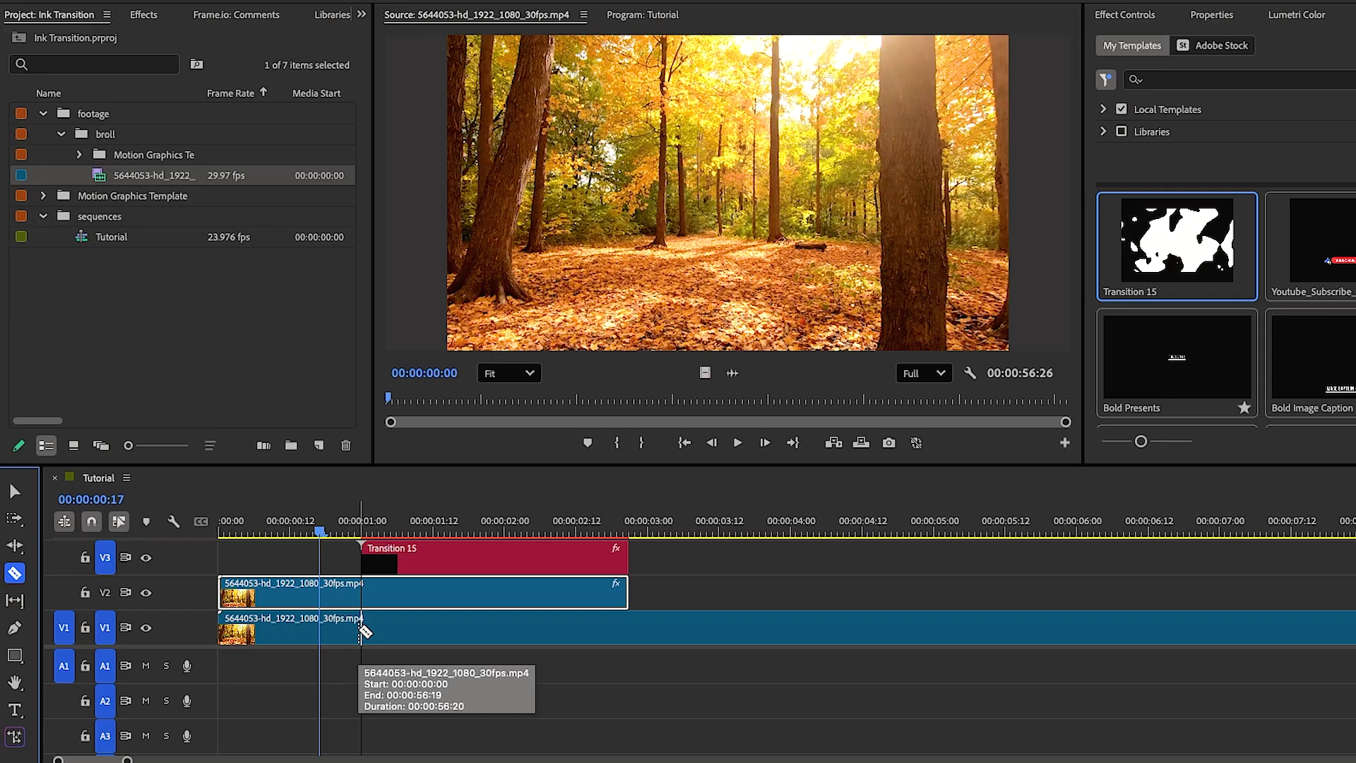
pyautogui.click(360, 631)
pyautogui.click(14, 491)
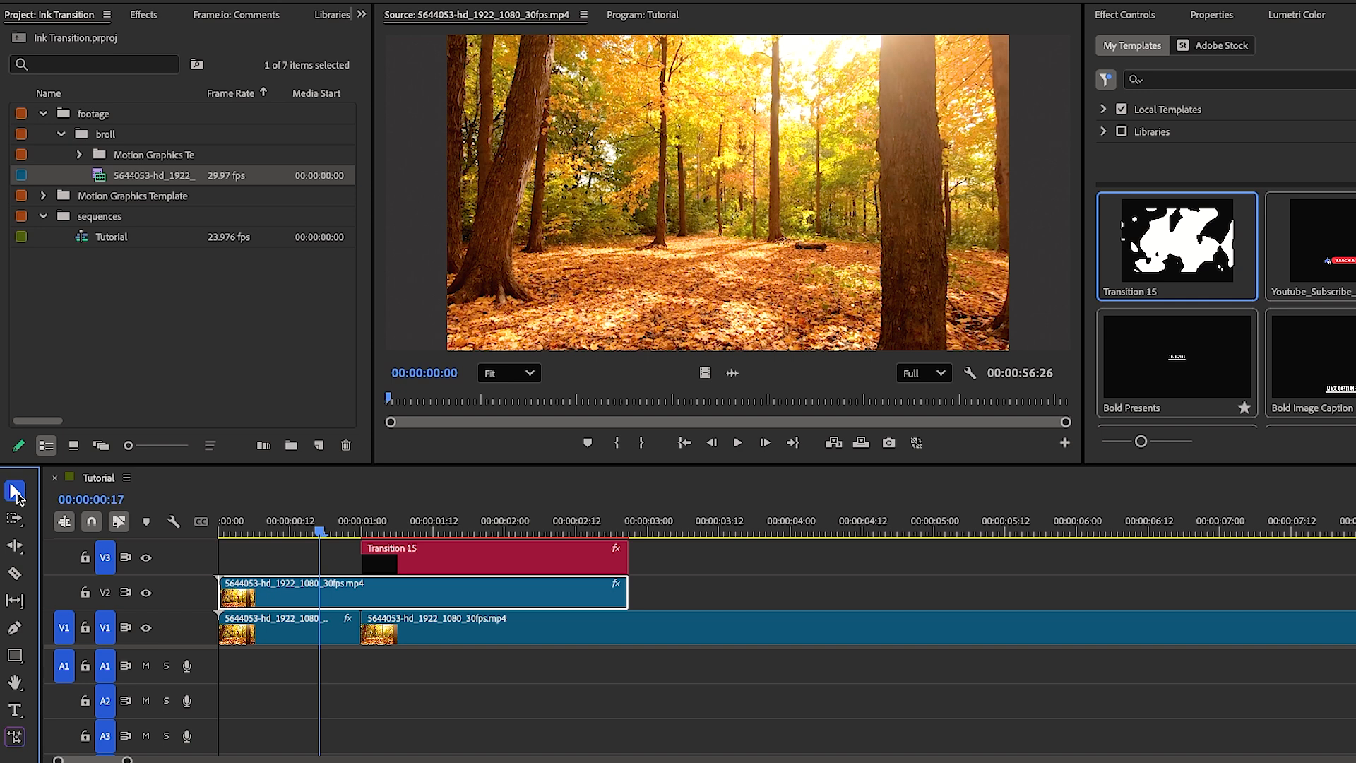
pyautogui.click(271, 633)
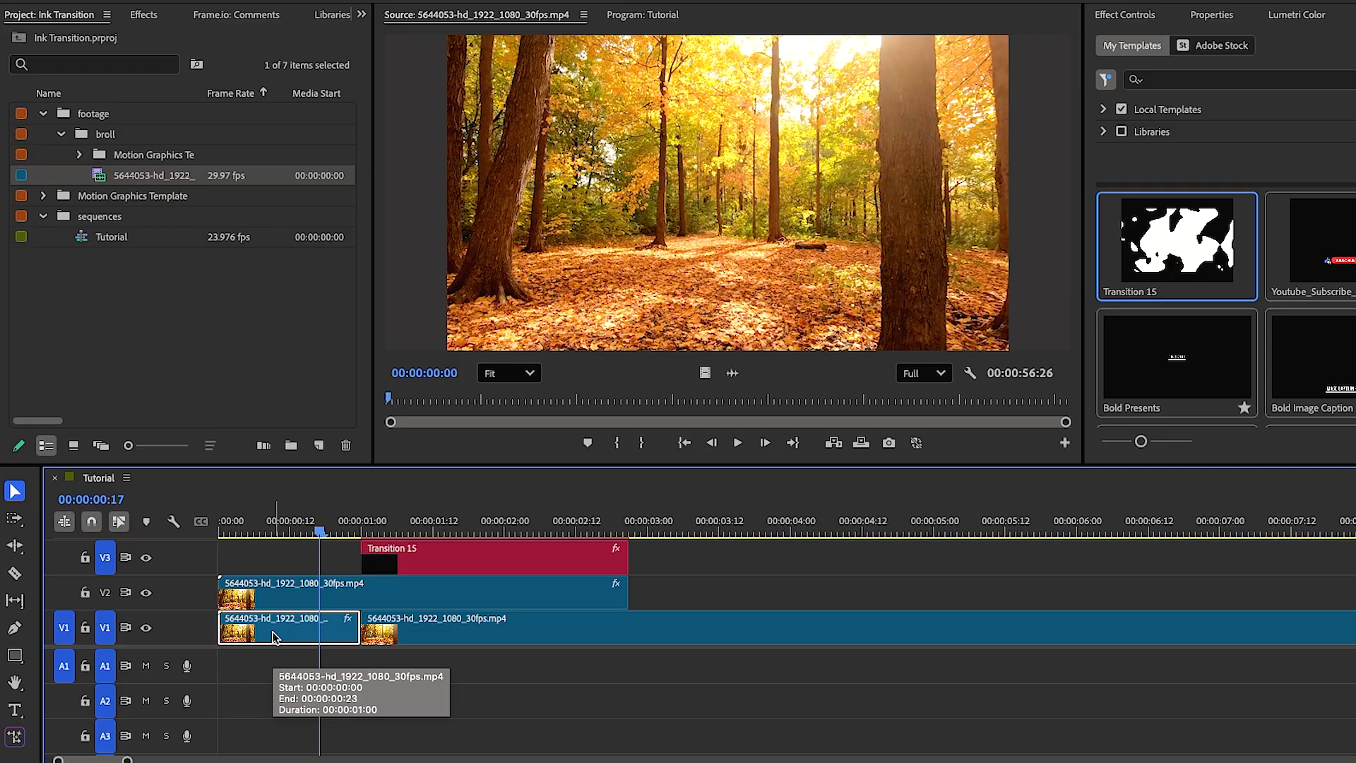
pyautogui.press('Delete')
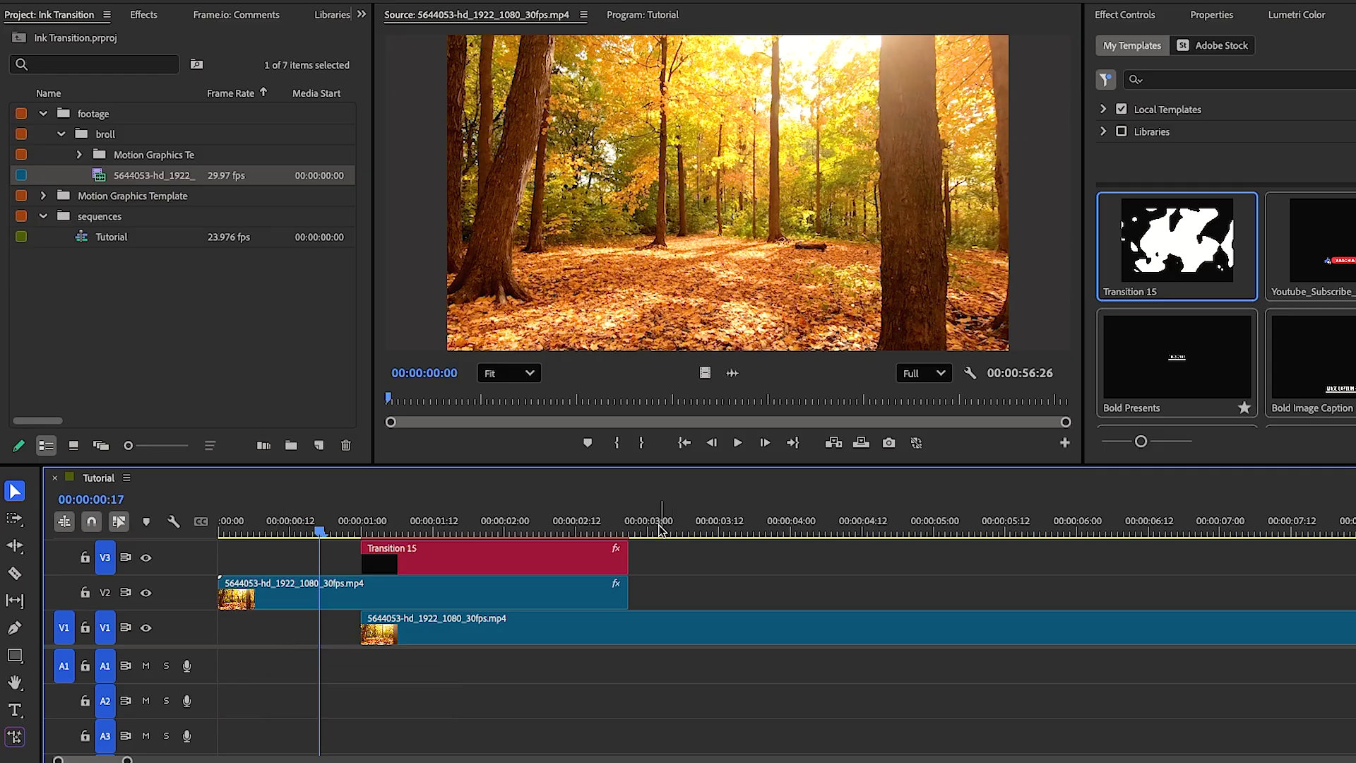
# Cut the V1 forest clip at 00:00:03:21, one second past the transition's end, and delete the part after it
pyautogui.click(628, 528)
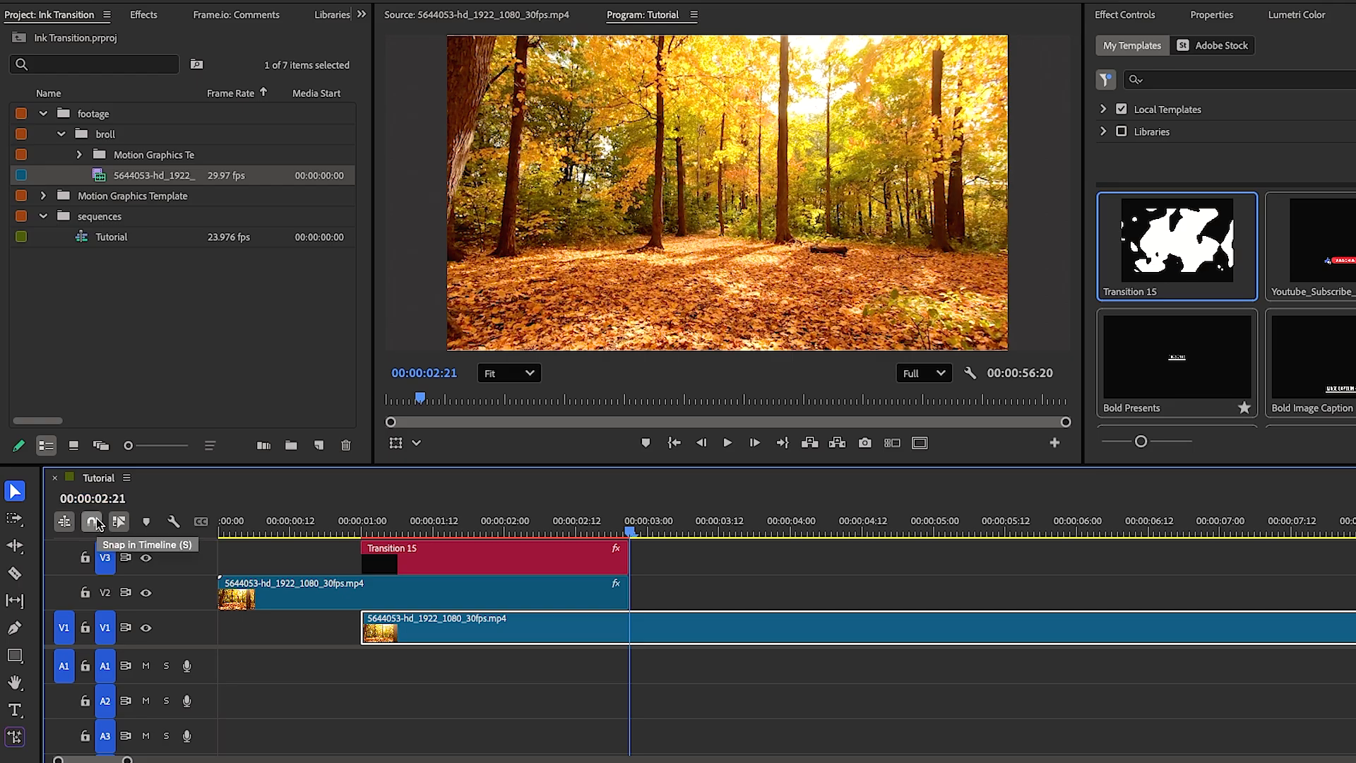
pyautogui.write('3')
pyautogui.press('Return')
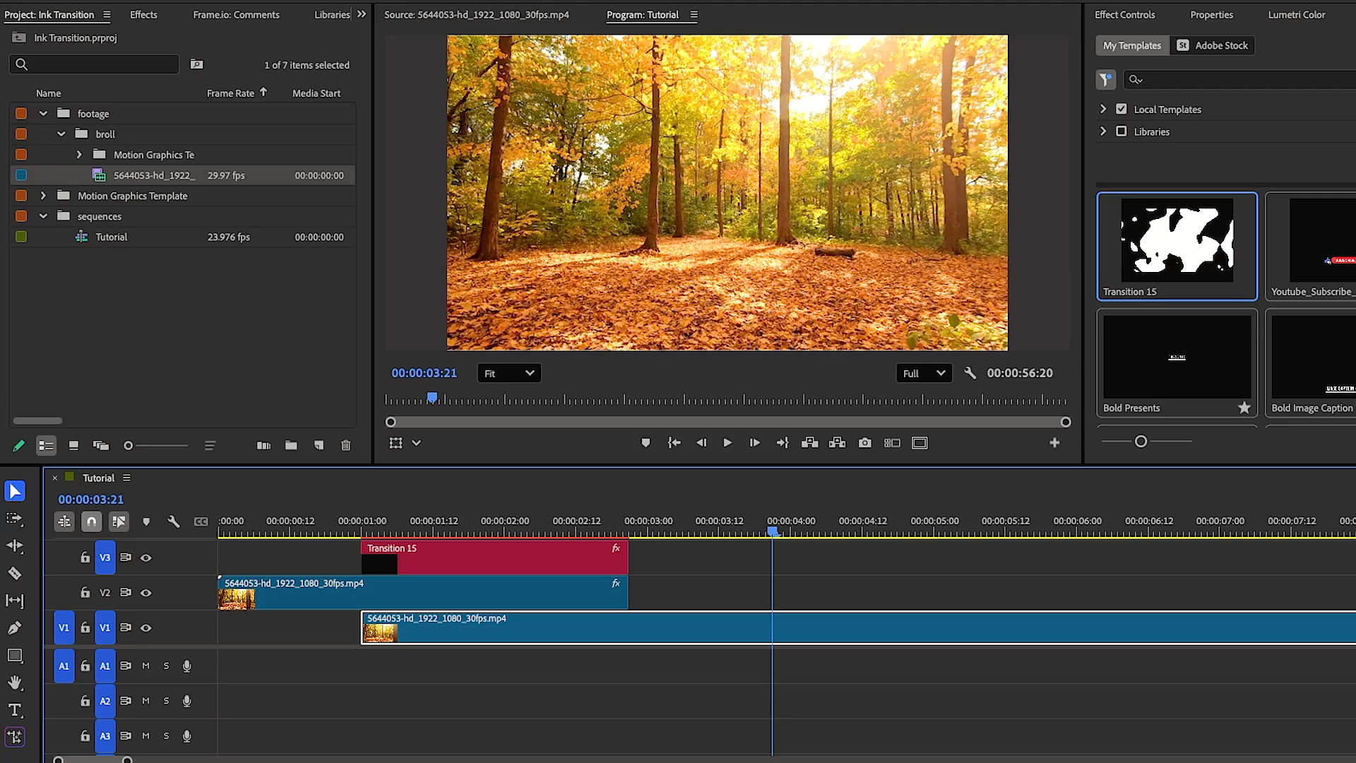
pyautogui.click(15, 574)
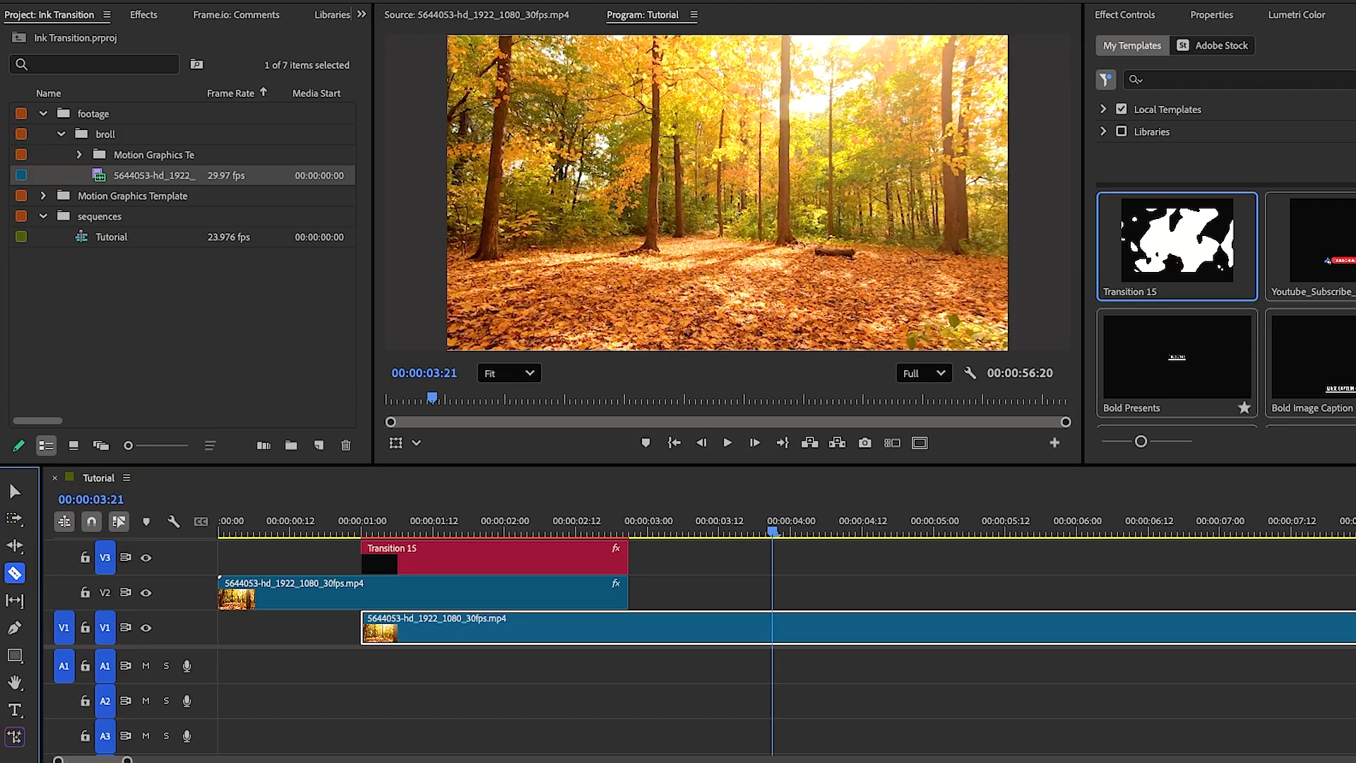
pyautogui.click(776, 631)
pyautogui.click(15, 491)
pyautogui.click(824, 632)
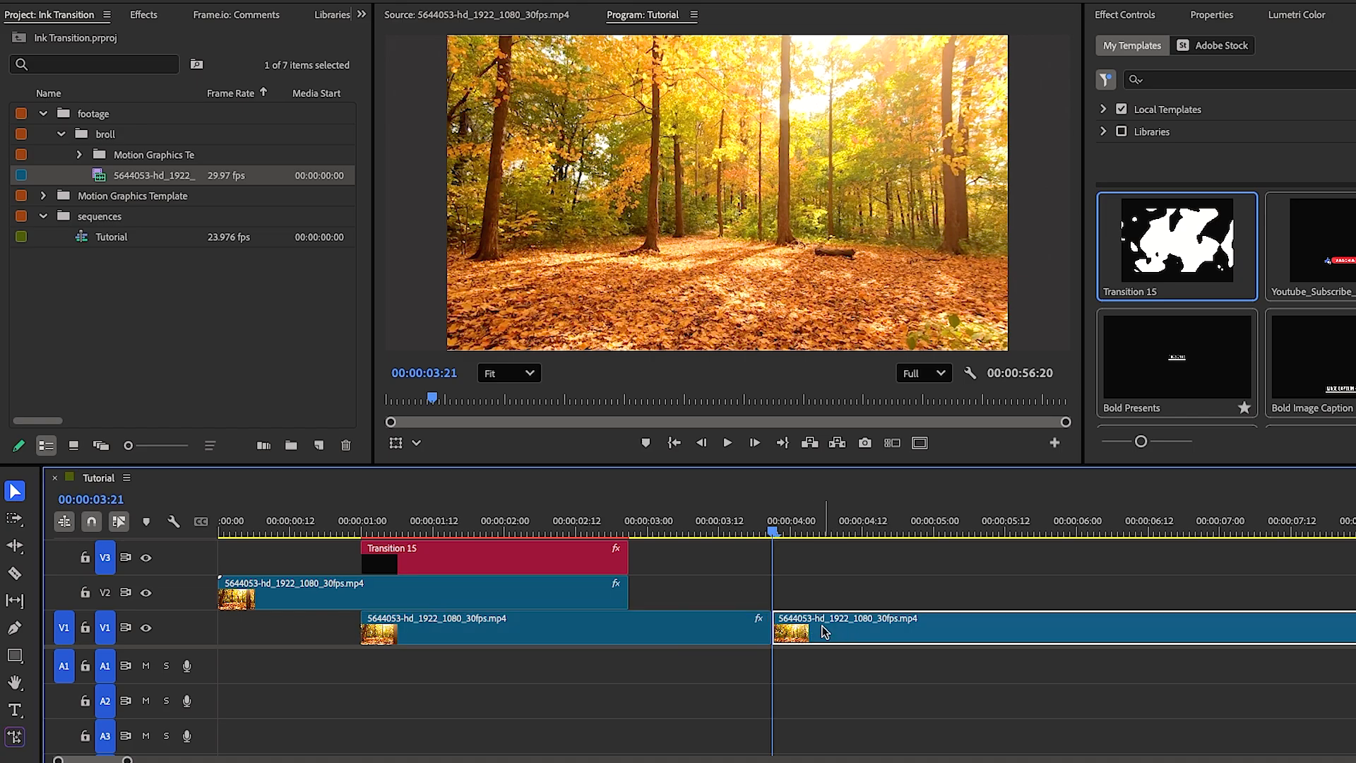
pyautogui.press('Delete')
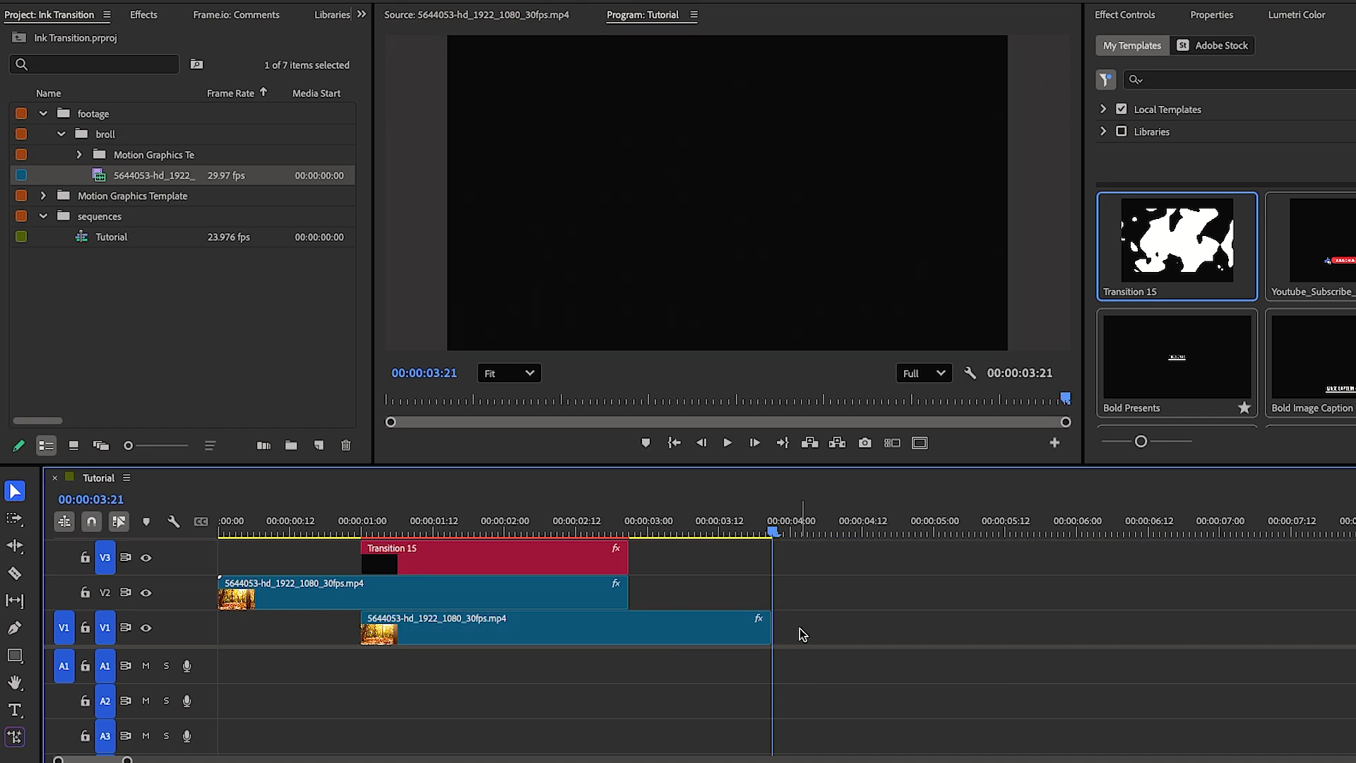
# Find the Track Matte Key video effect and apply it to the black-and-white forest clip on V2
pyautogui.click(303, 524)
pyautogui.click(325, 596)
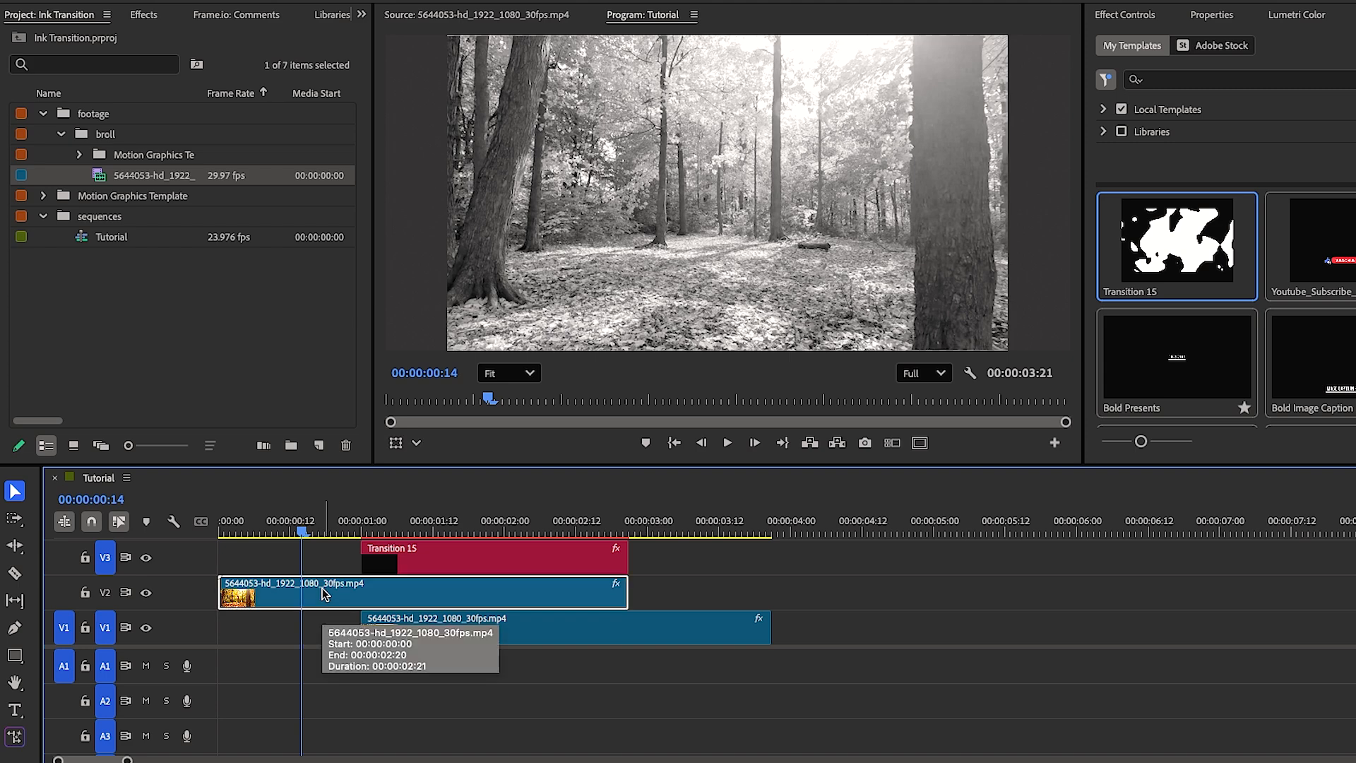
pyautogui.click(331, 530)
pyautogui.click(474, 530)
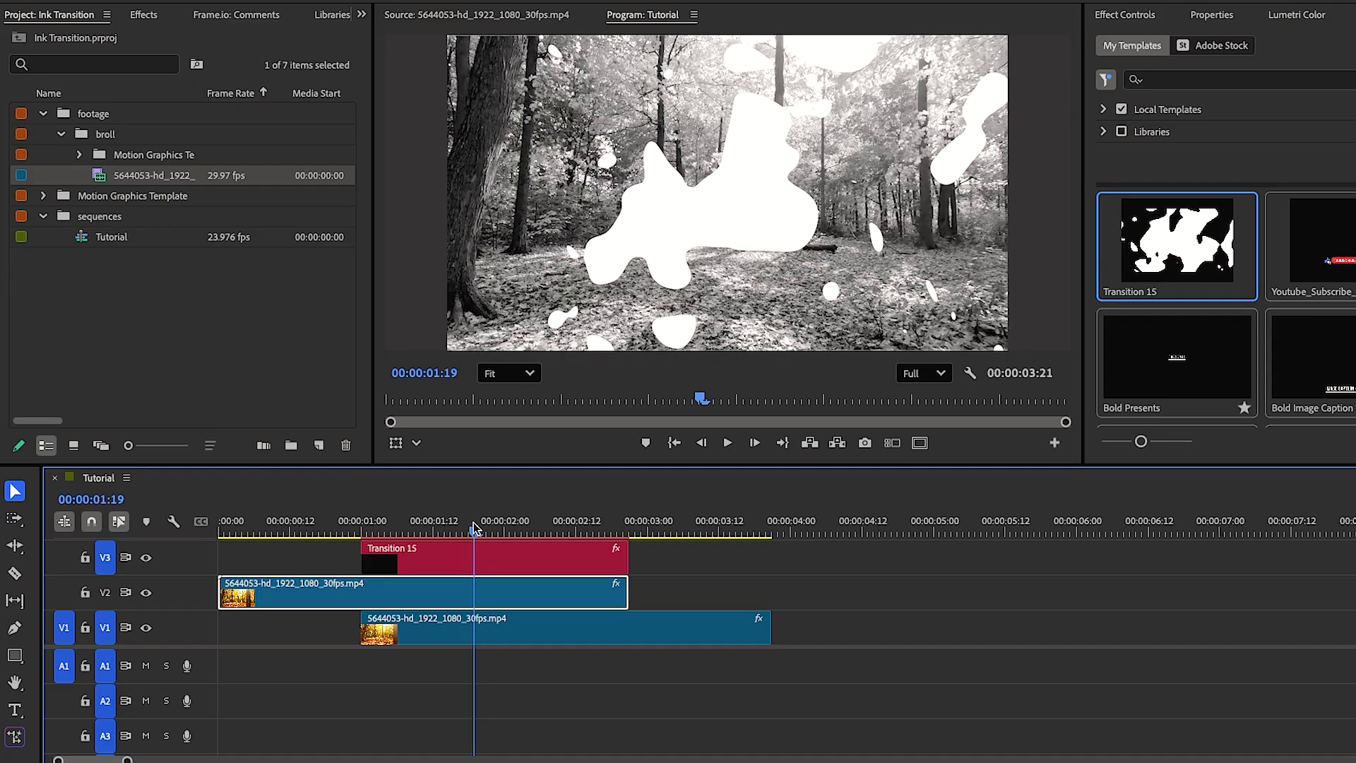
pyautogui.click(144, 16)
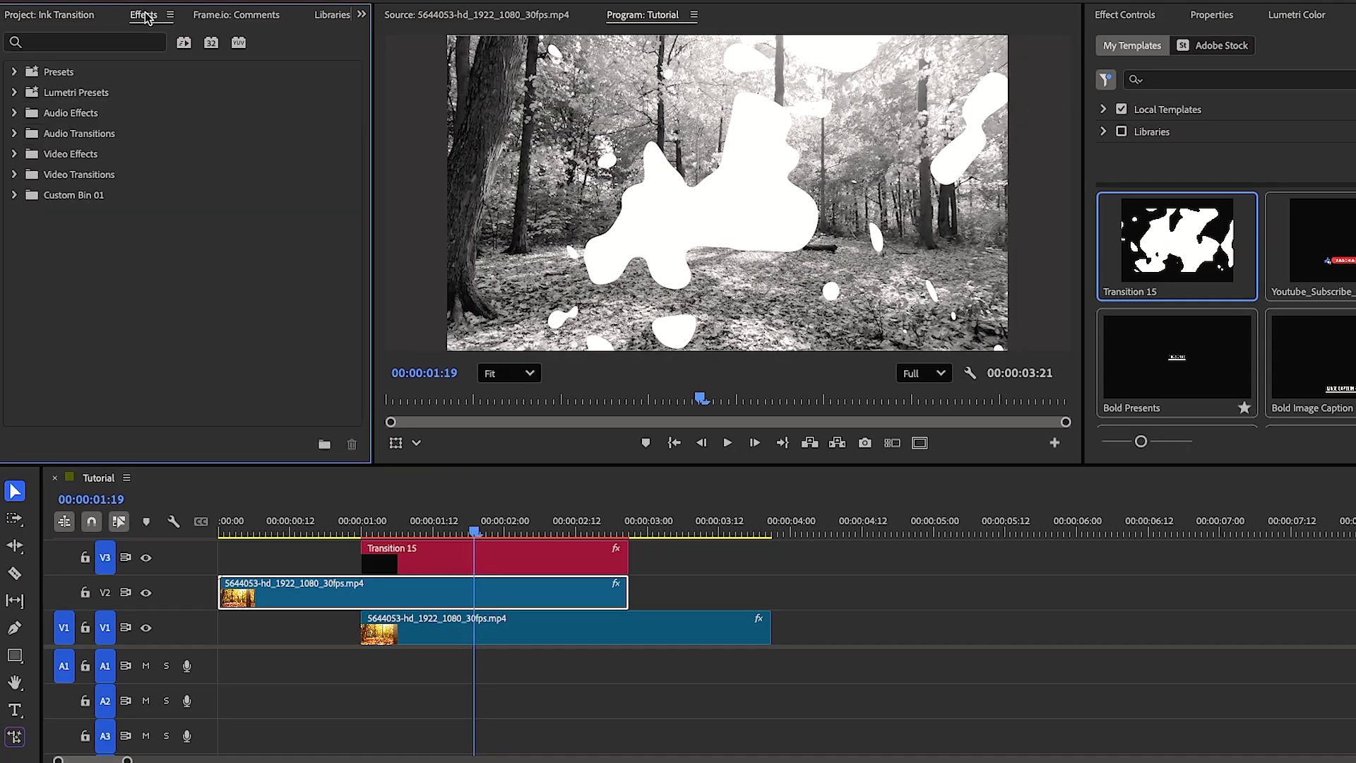
pyautogui.click(135, 45)
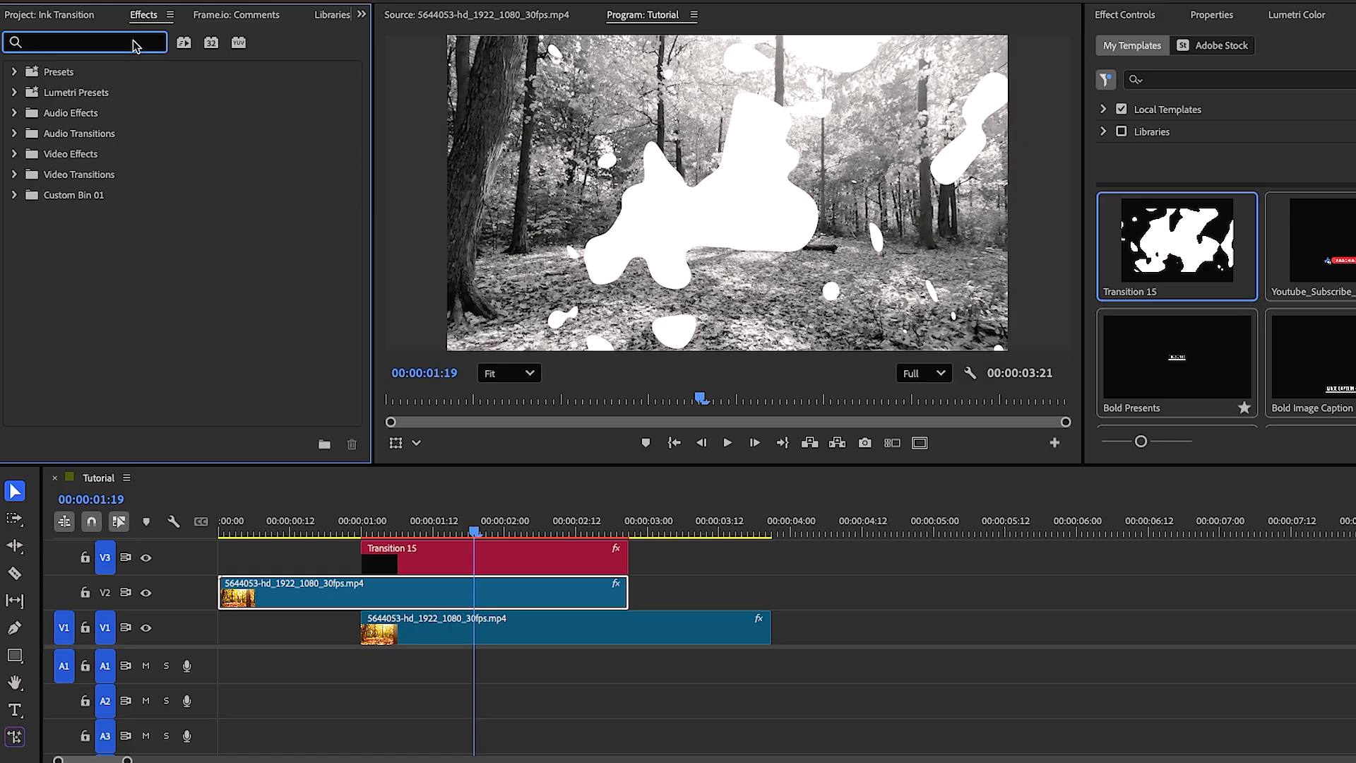
pyautogui.write('track')
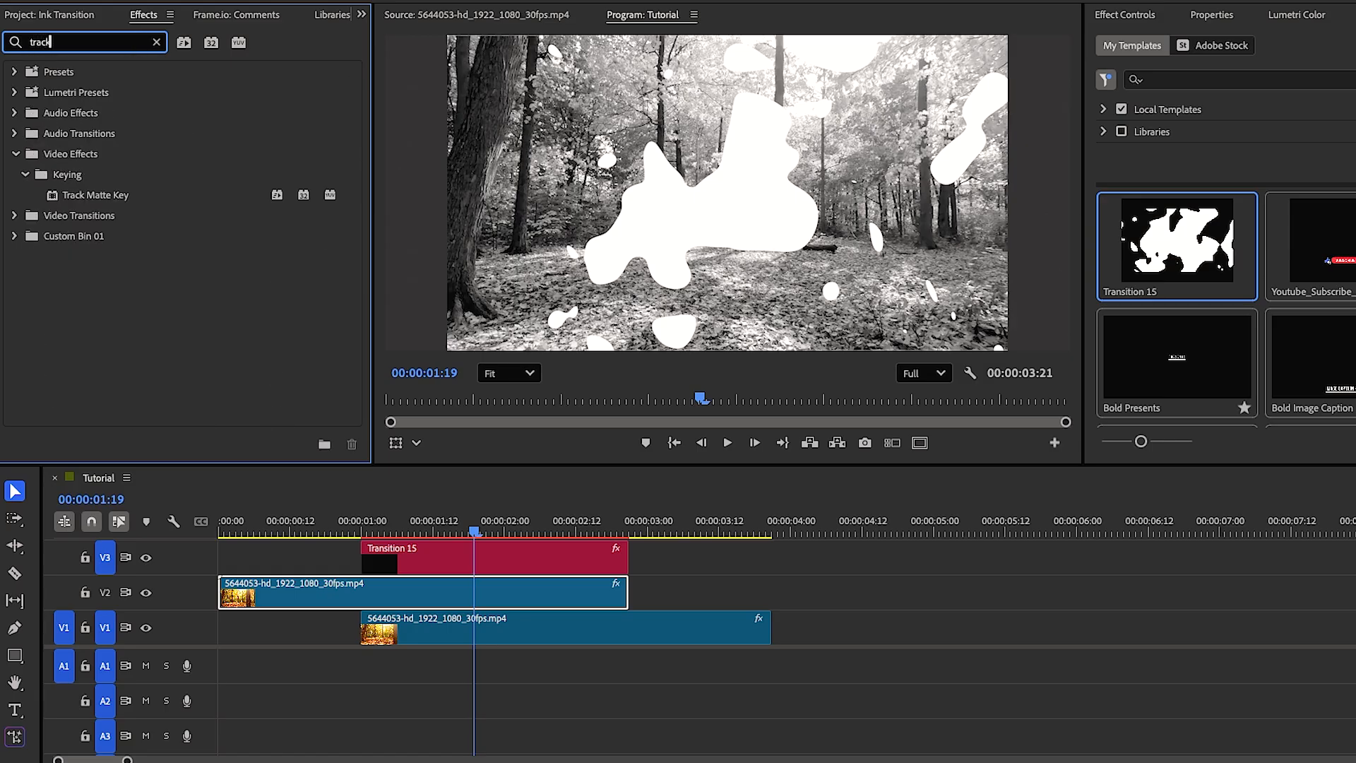
pyautogui.moveTo(55, 199); pyautogui.dragTo(388, 597)
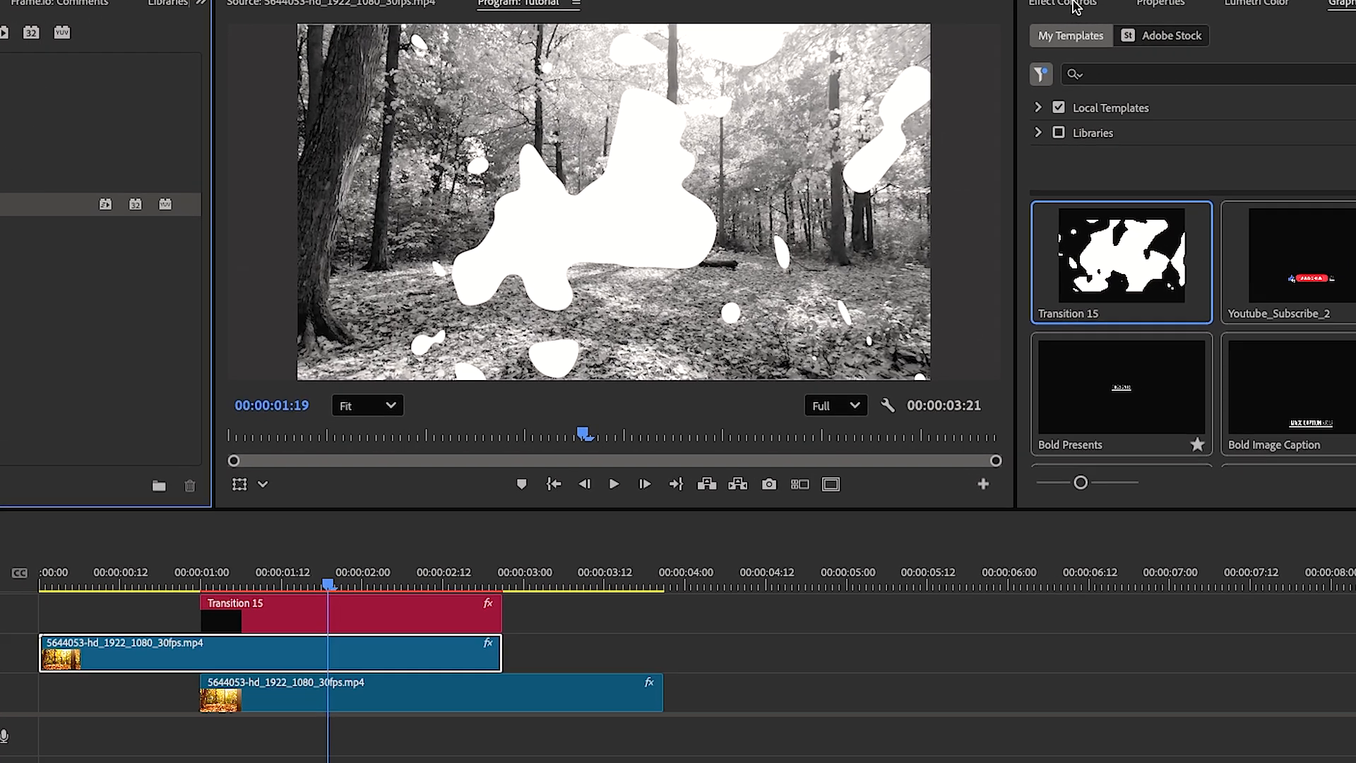
# Set the V2 clip's Track Matte Key to use Video 3 as the matte and composite using Matte Luma
pyautogui.click(1073, 4)
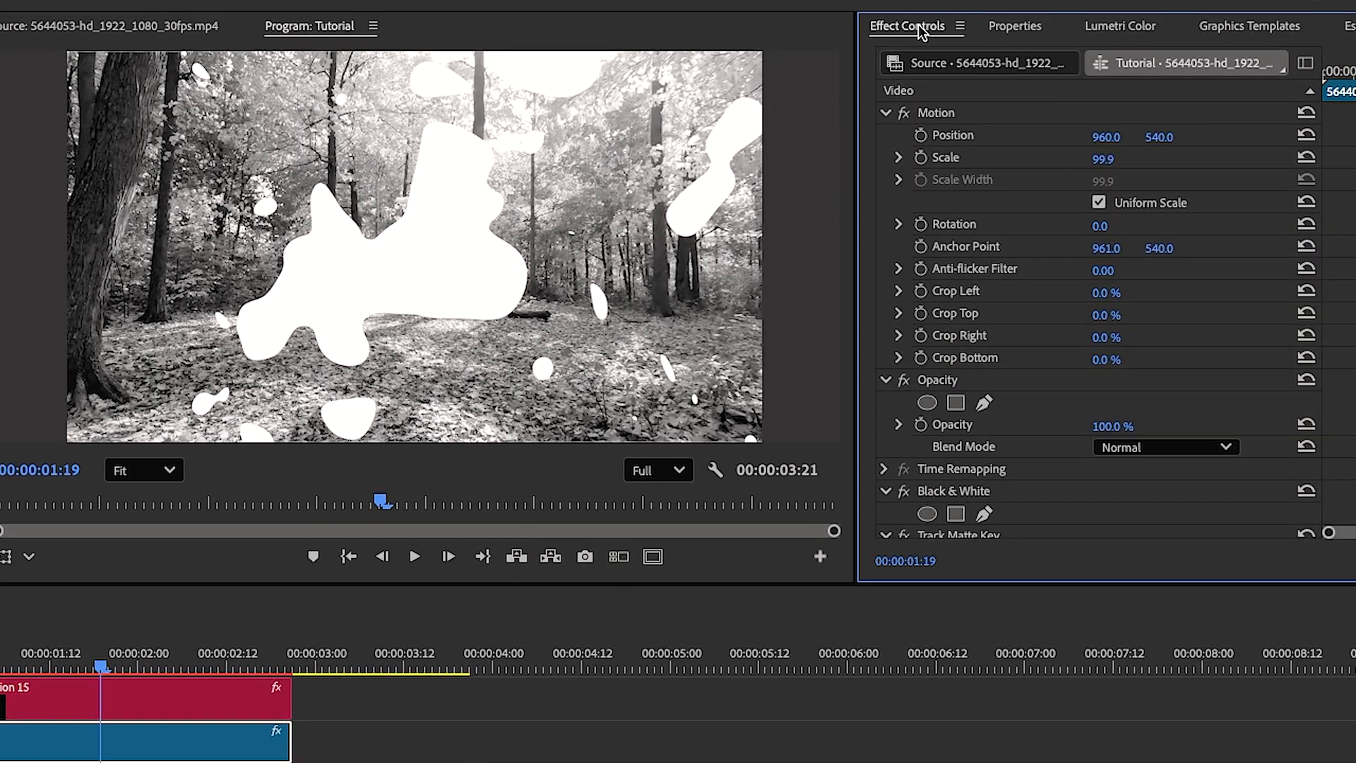
pyautogui.scroll(-2, 1034, 374)
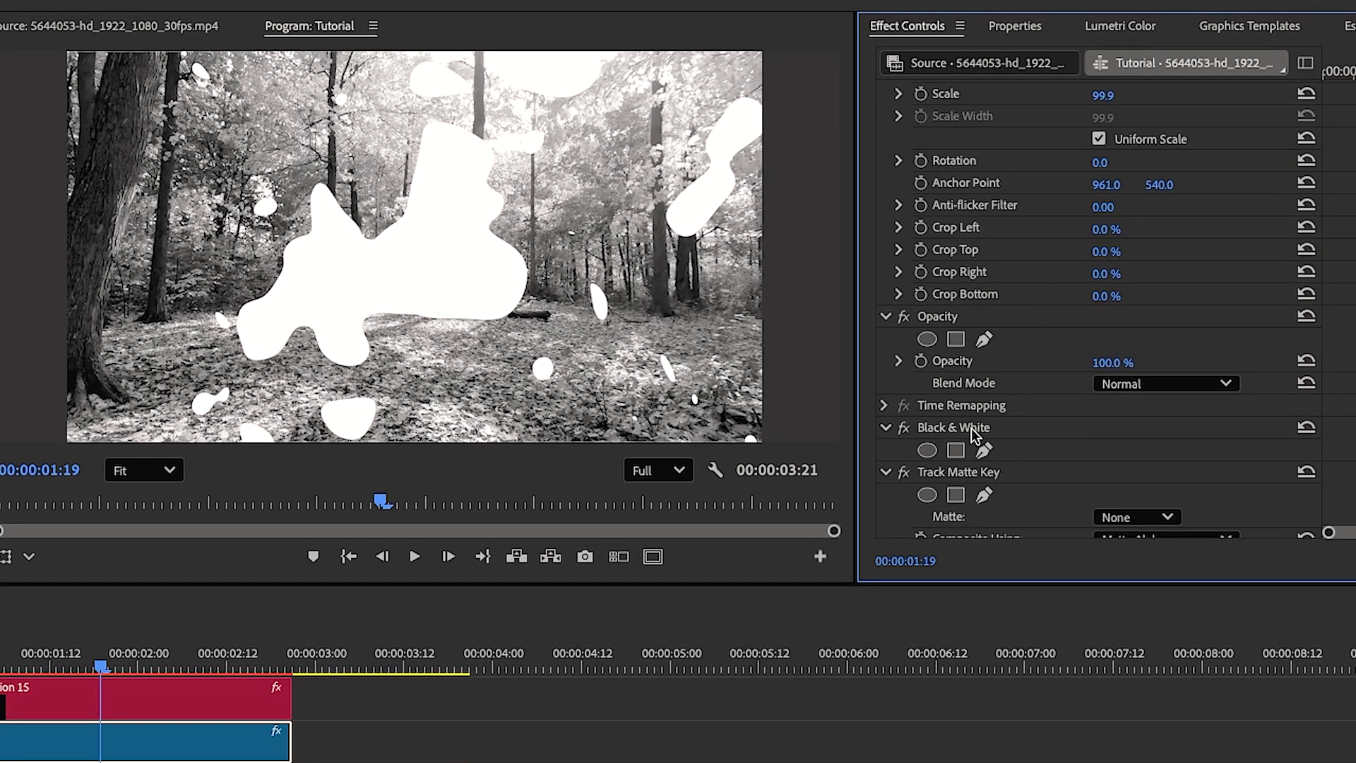
pyautogui.scroll(-3, 973, 430)
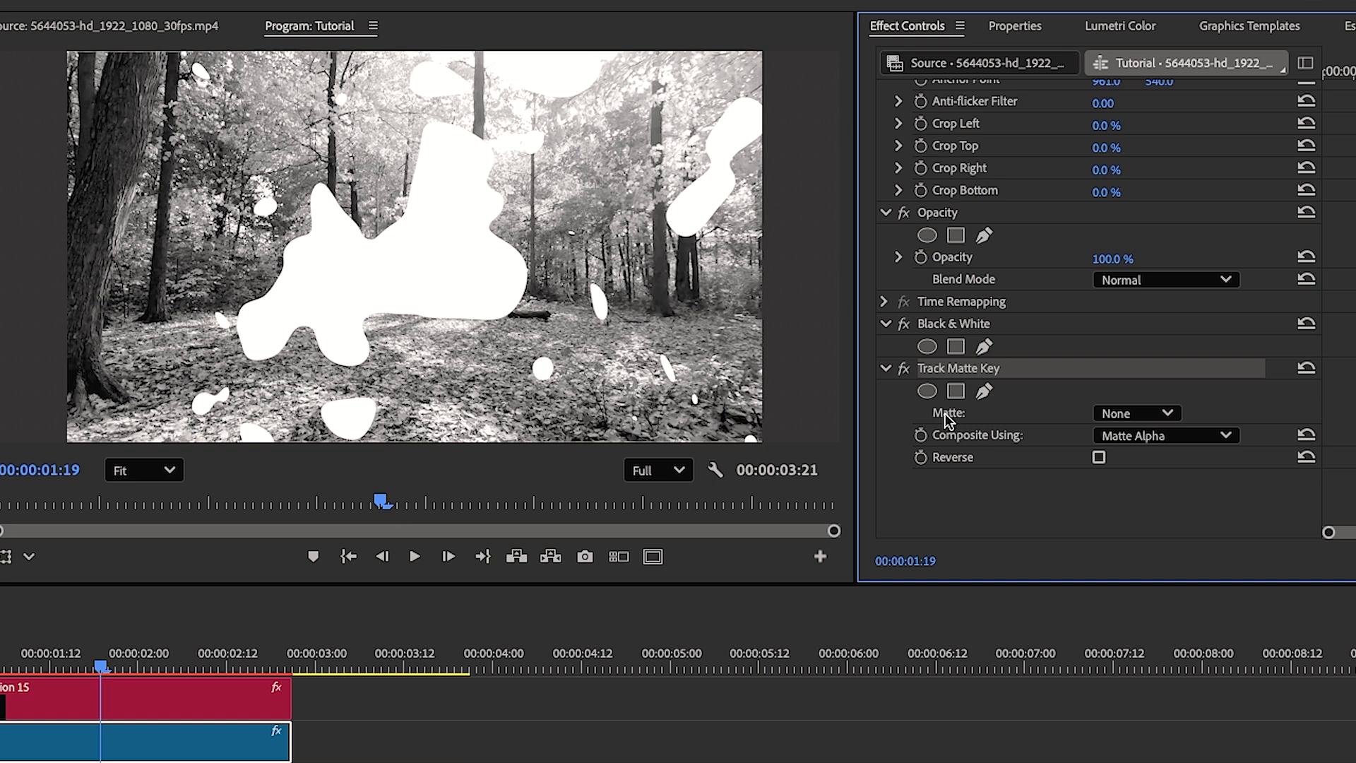
pyautogui.click(1159, 417)
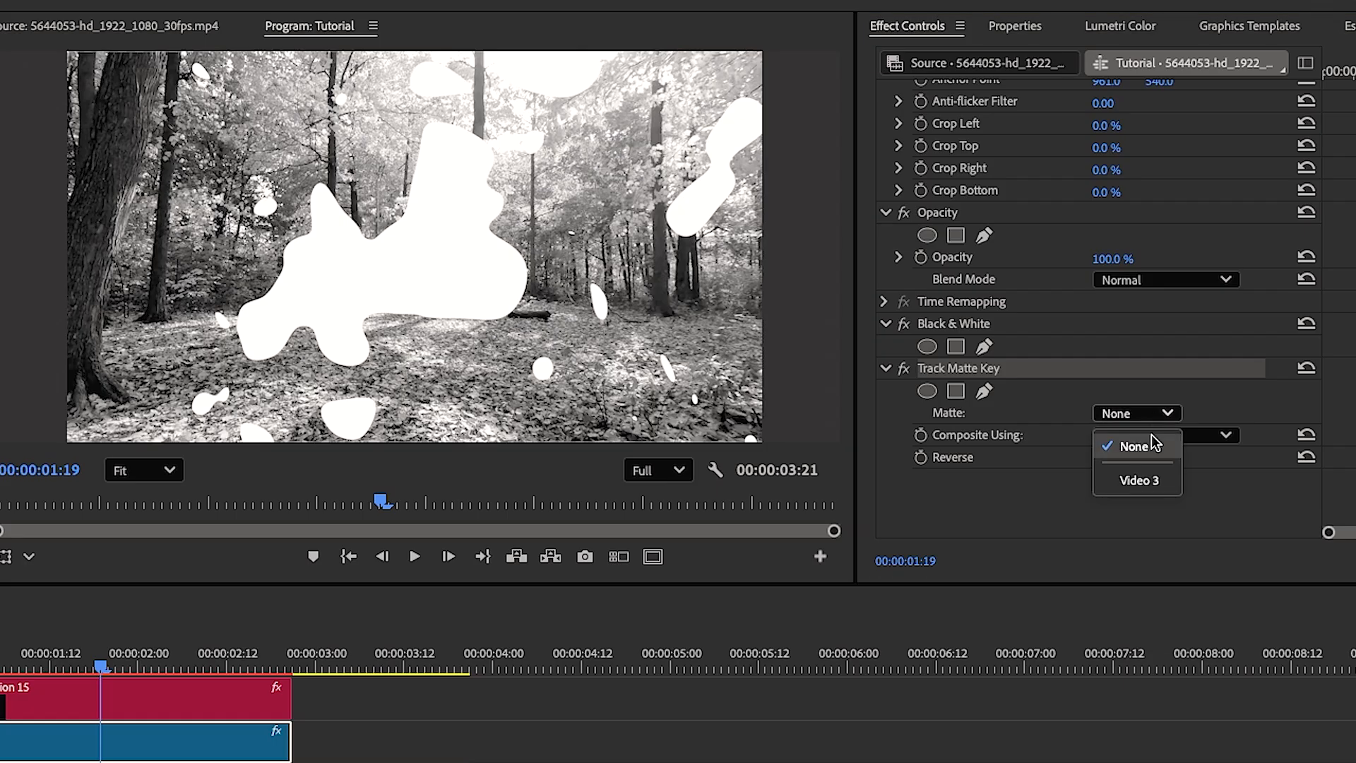
pyautogui.click(1162, 485)
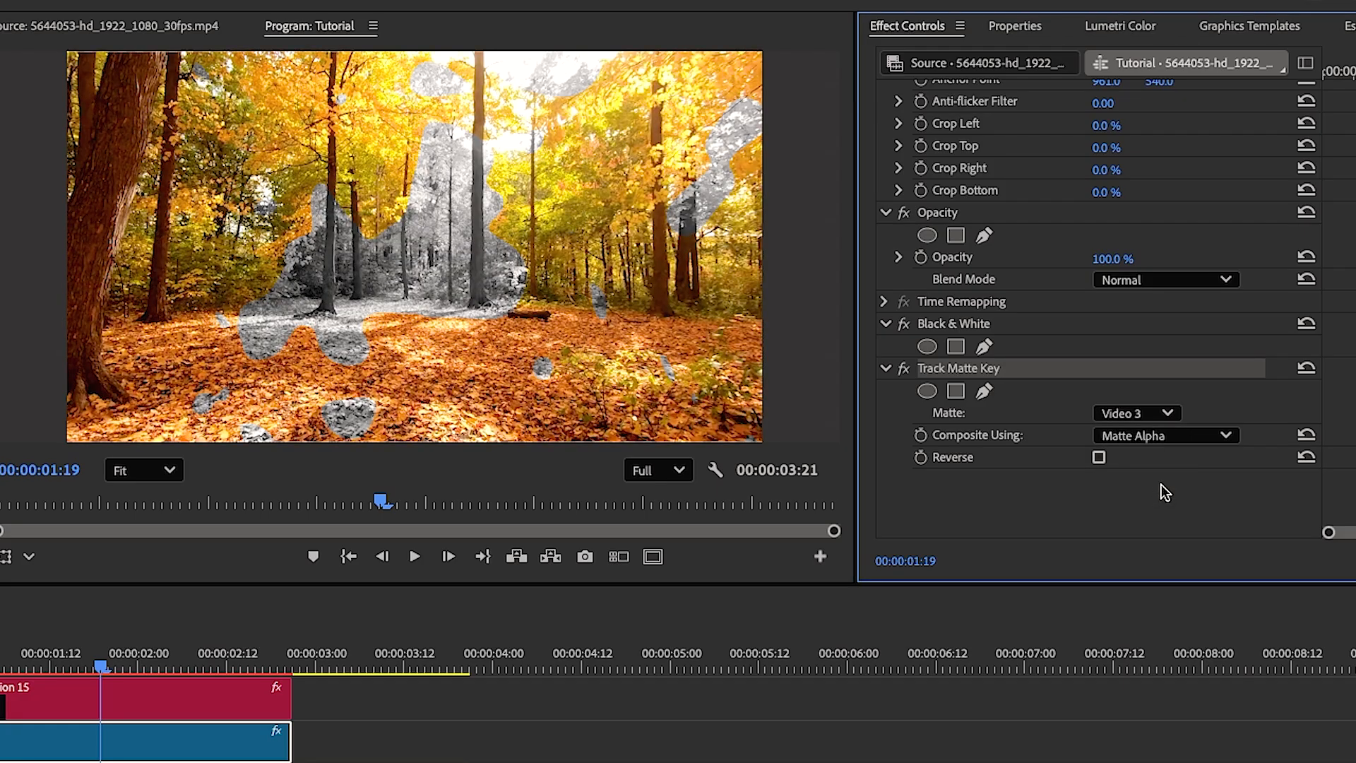
pyautogui.click(1141, 438)
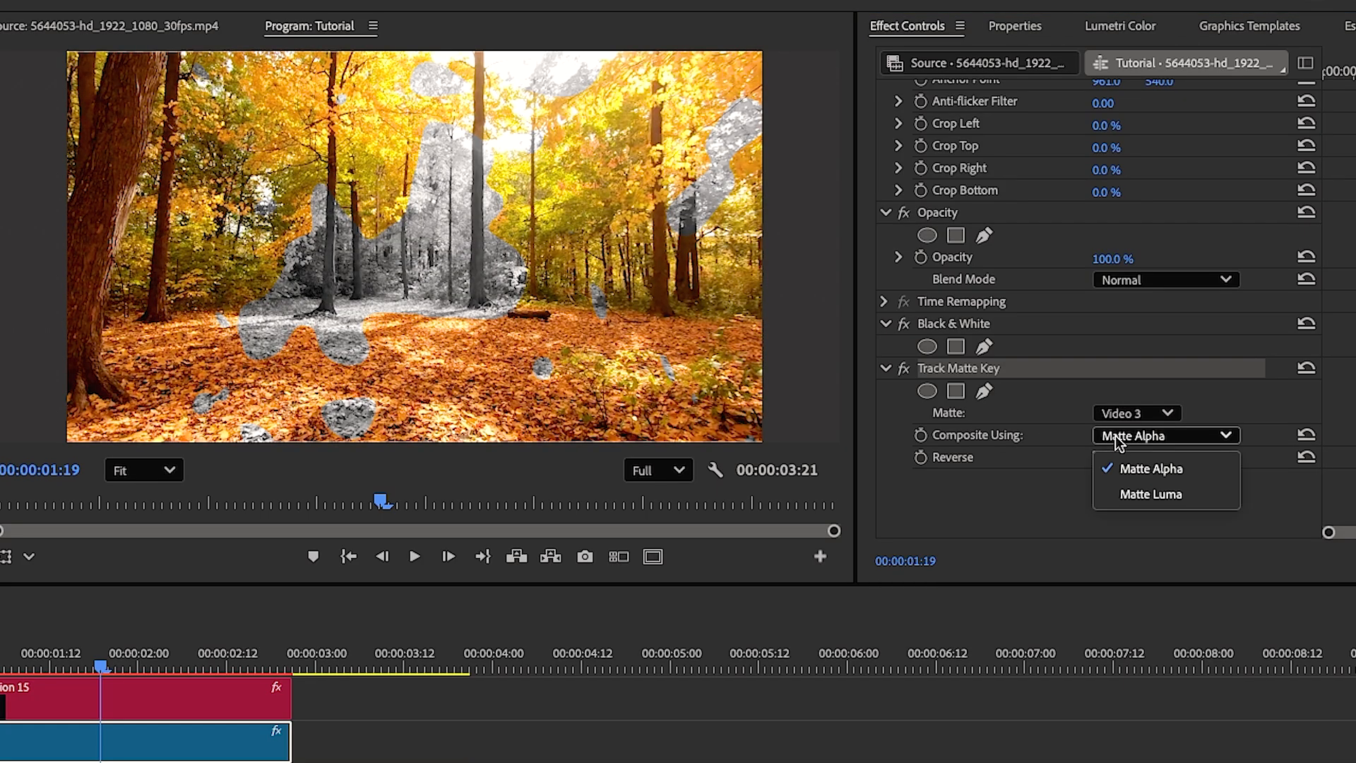
pyautogui.click(1176, 495)
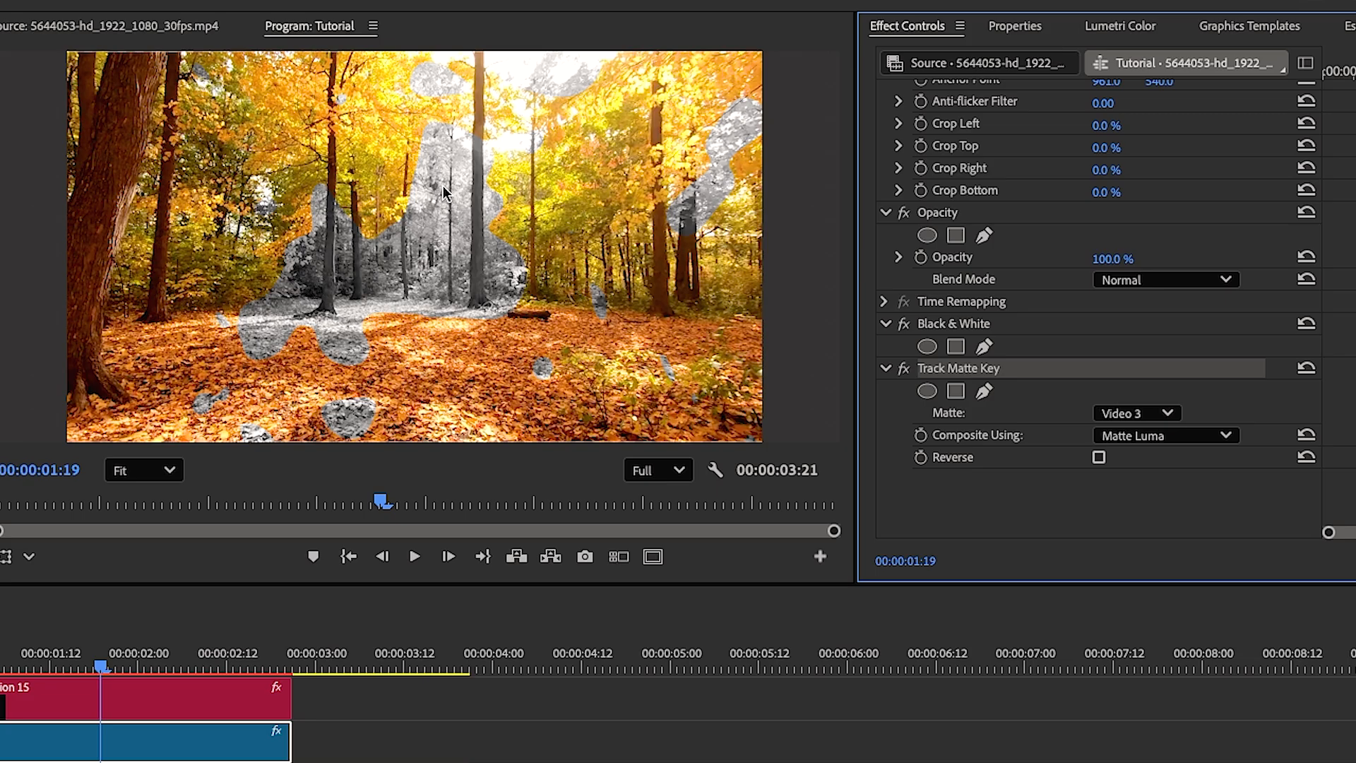
# Reverse the V2 clip's track matte and play the sequence from the start to preview the transition
pyautogui.click(1099, 460)
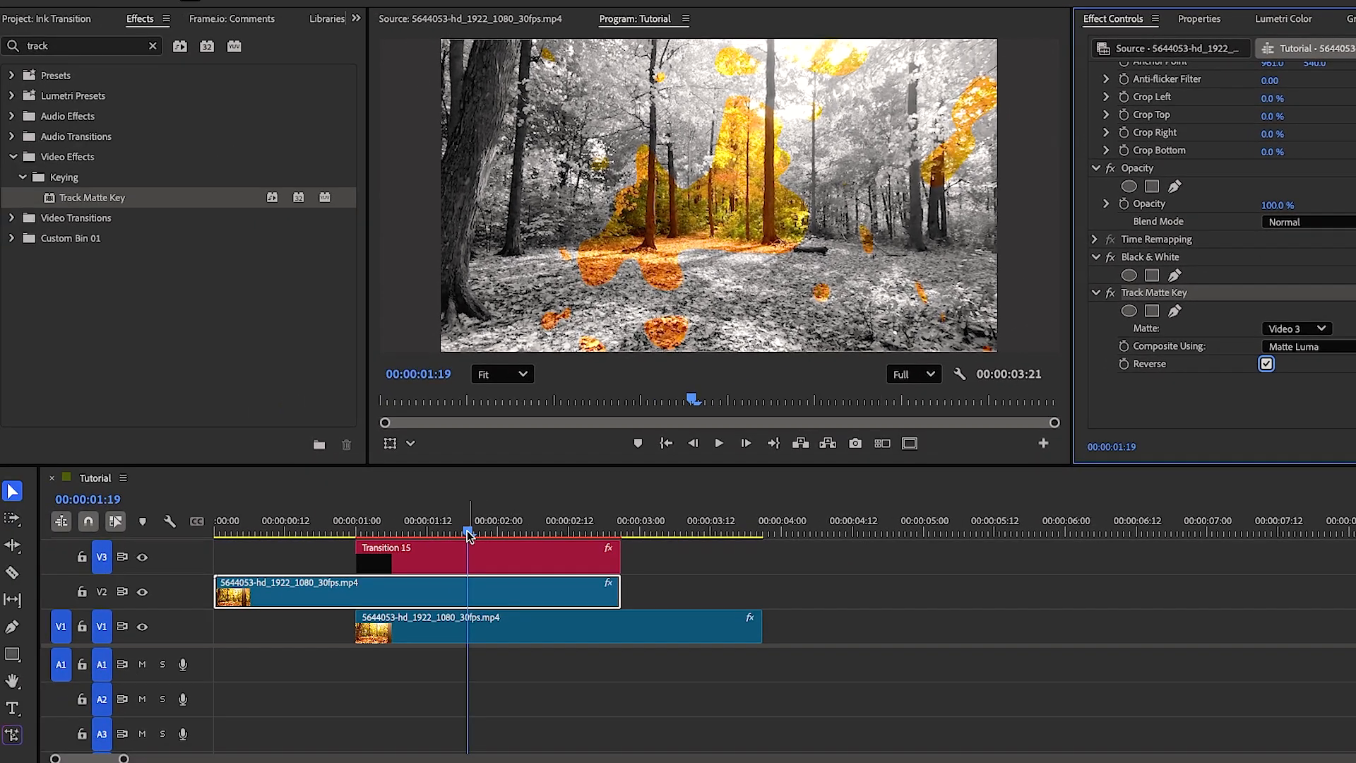
pyautogui.moveTo(468, 535); pyautogui.dragTo(212, 539)
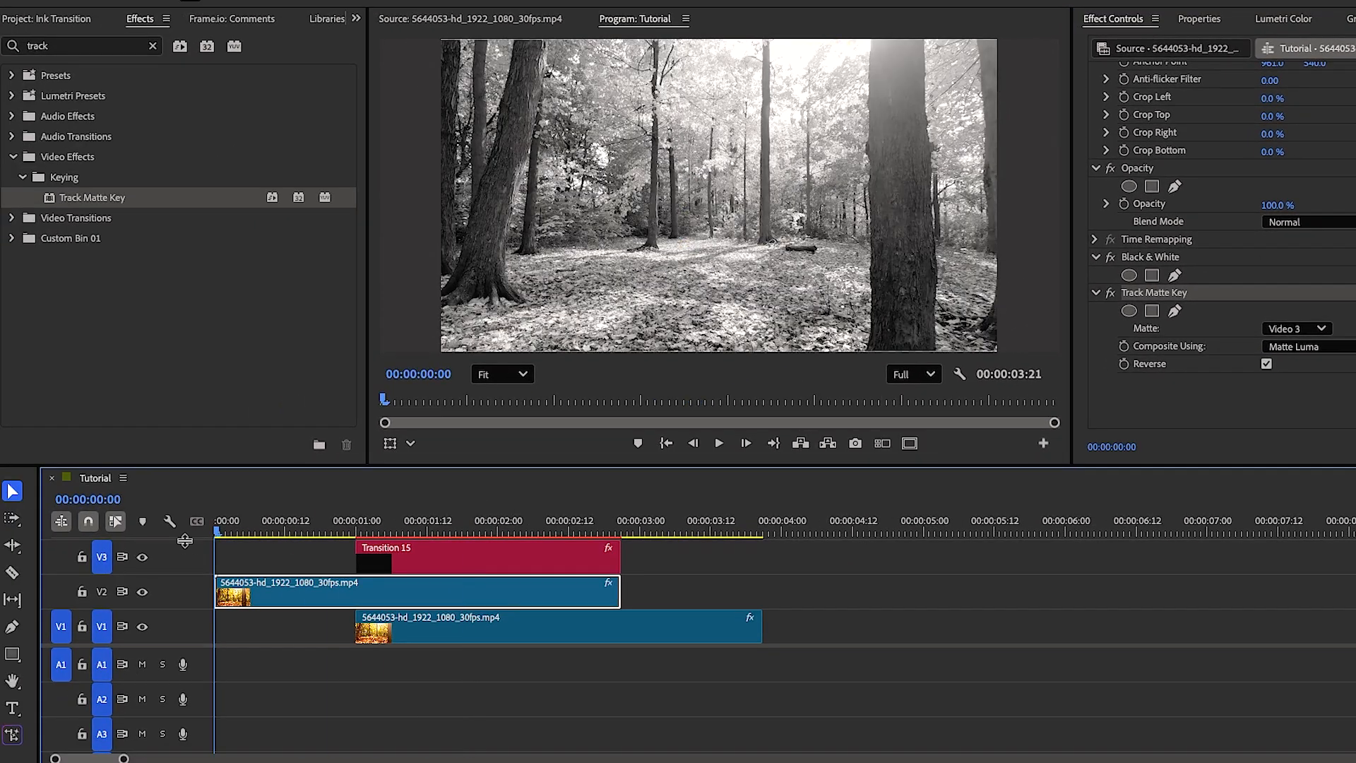
pyautogui.press('space')
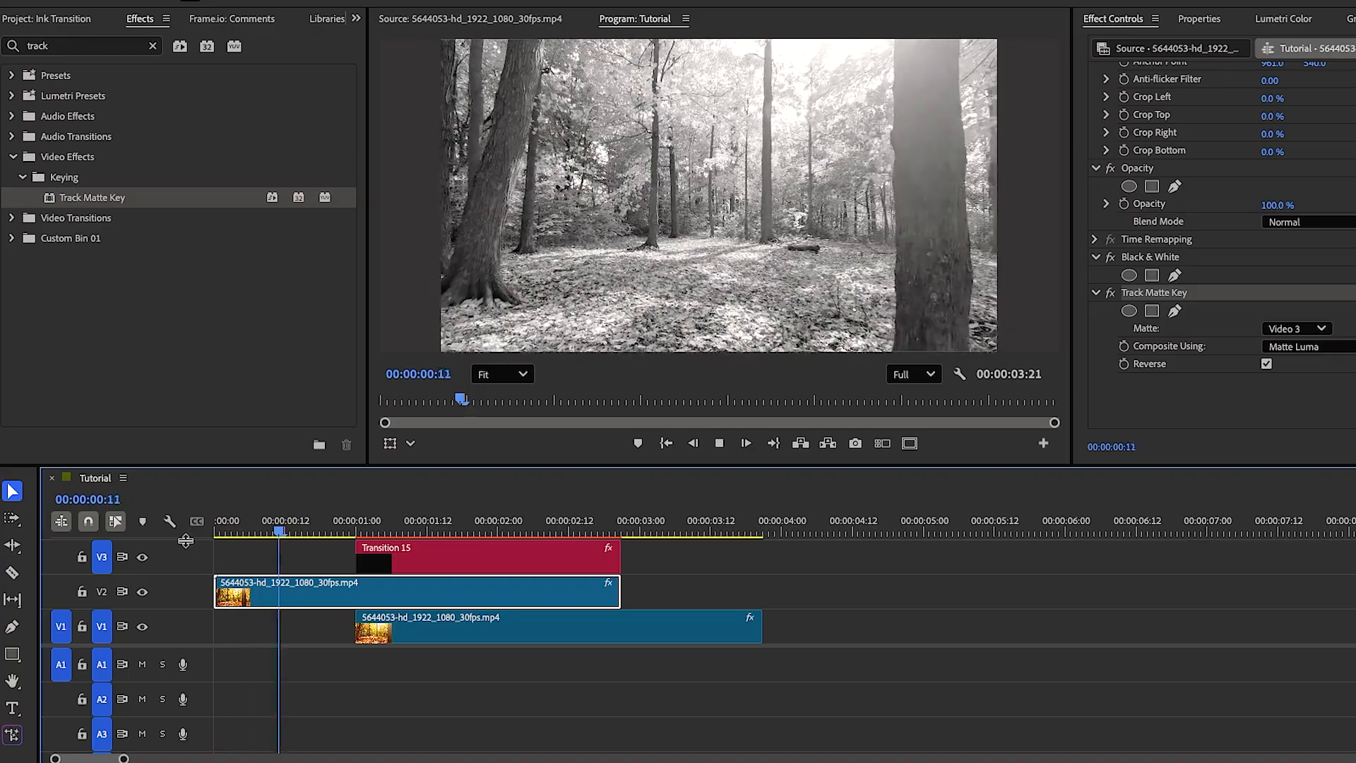